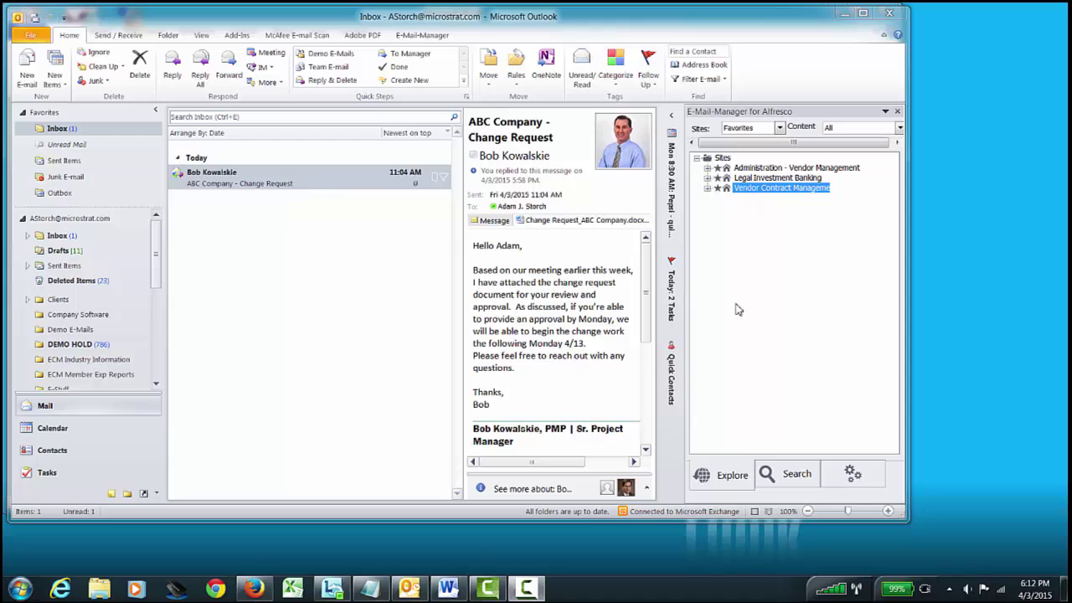
Search the Alfresco panel for the 'snow support' request
click(787, 475)
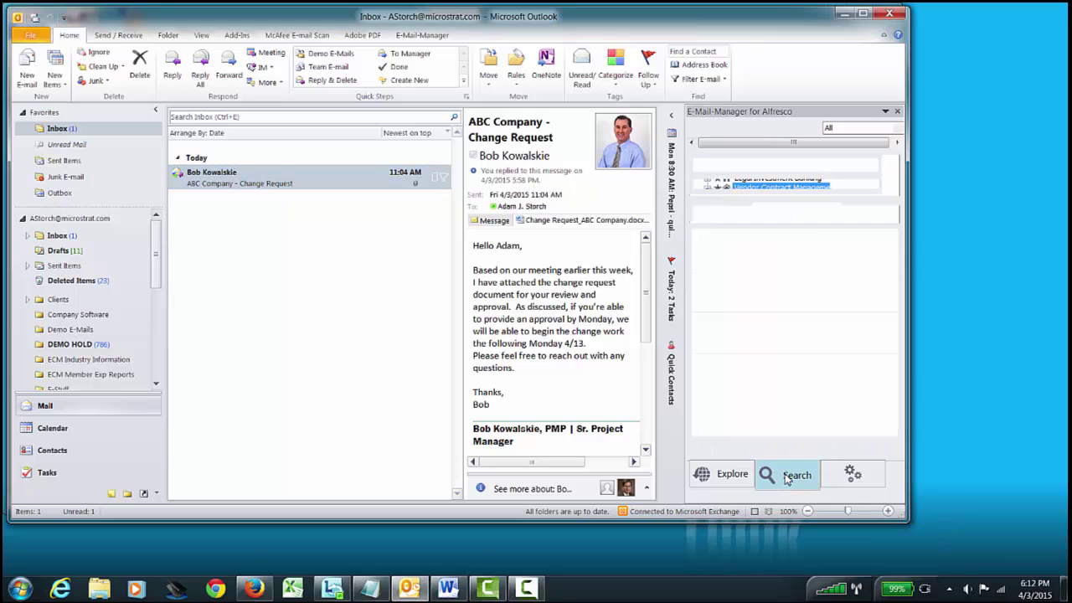
double_click(723, 165)
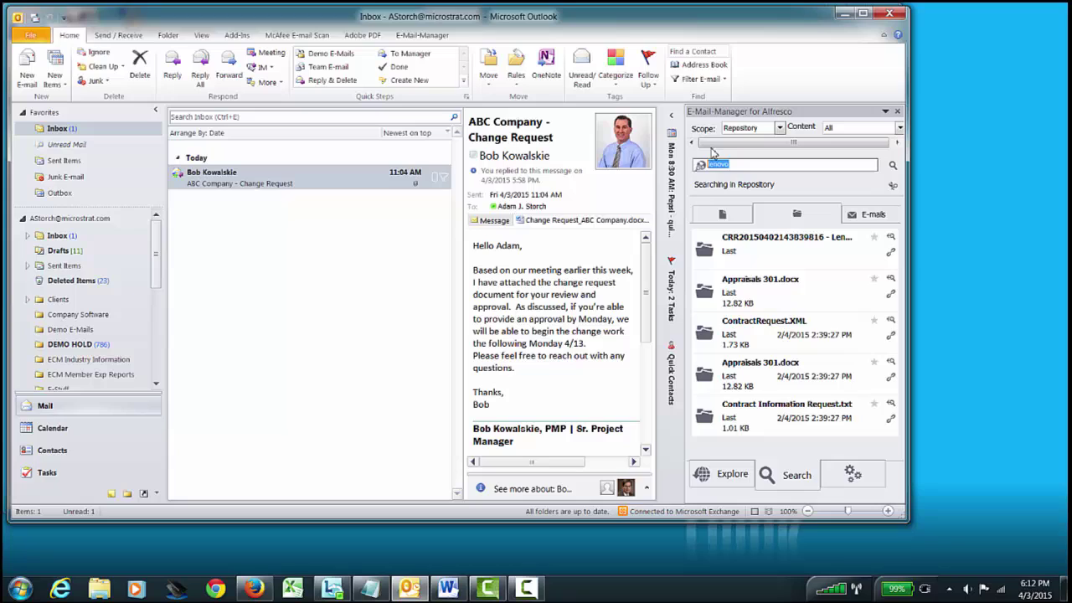
text(sna)
text(w support)
click(893, 167)
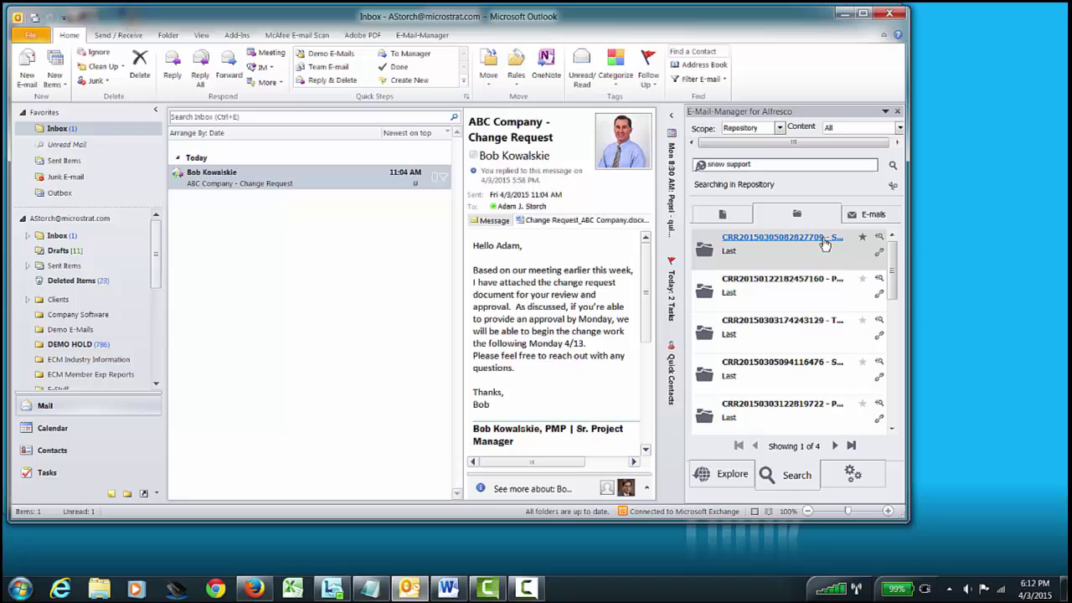
File the email into Snow Support's Correspondence folder and open its Change Request_ABC Company attachment
click(878, 238)
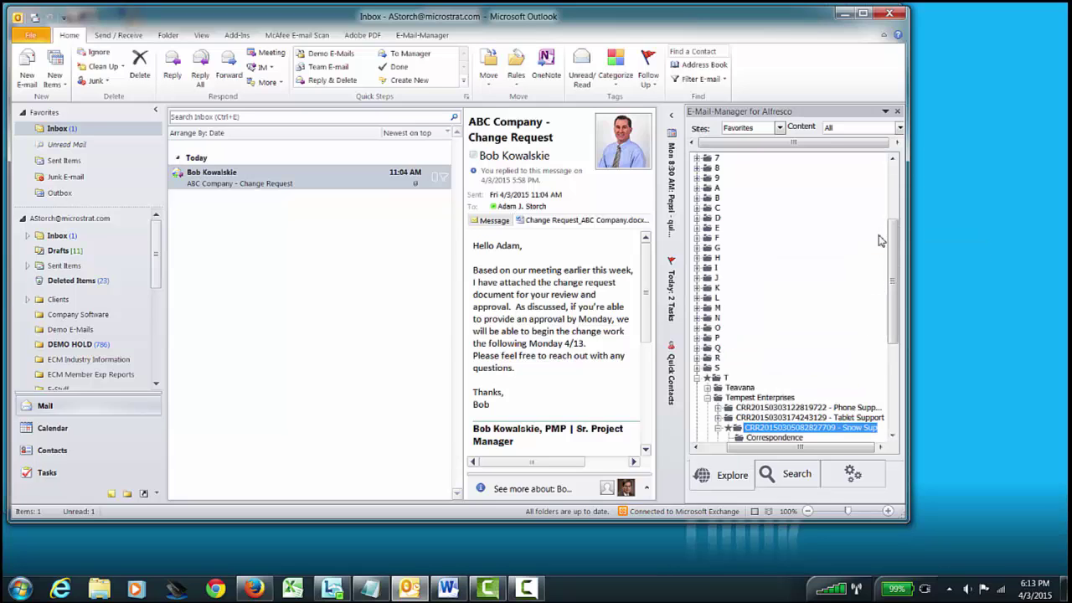
drag(896, 264, 896, 355)
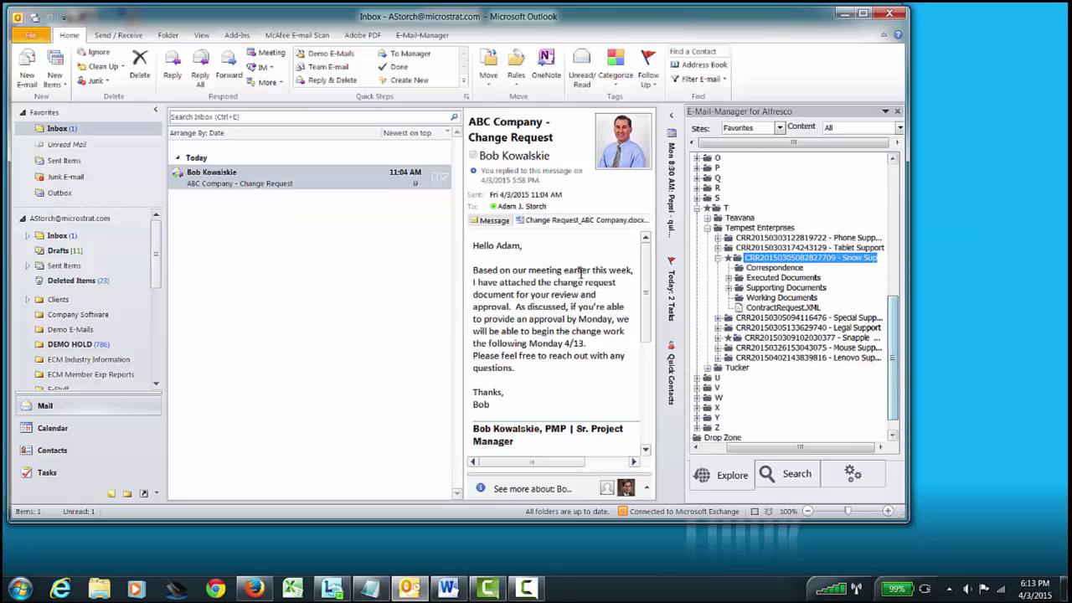
drag(257, 189, 764, 278)
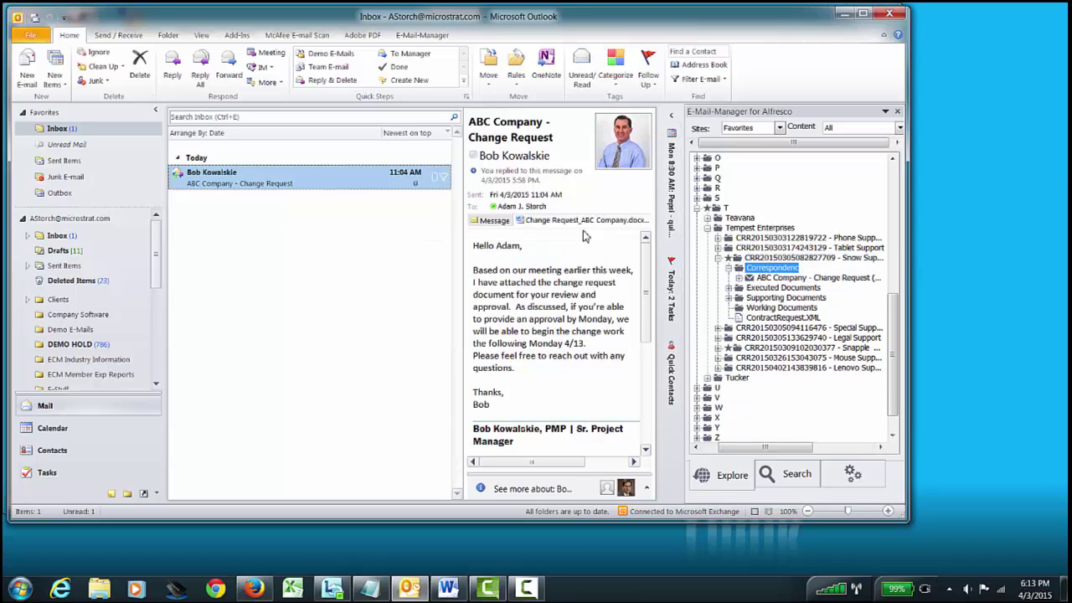
click(557, 221)
double_click(558, 221)
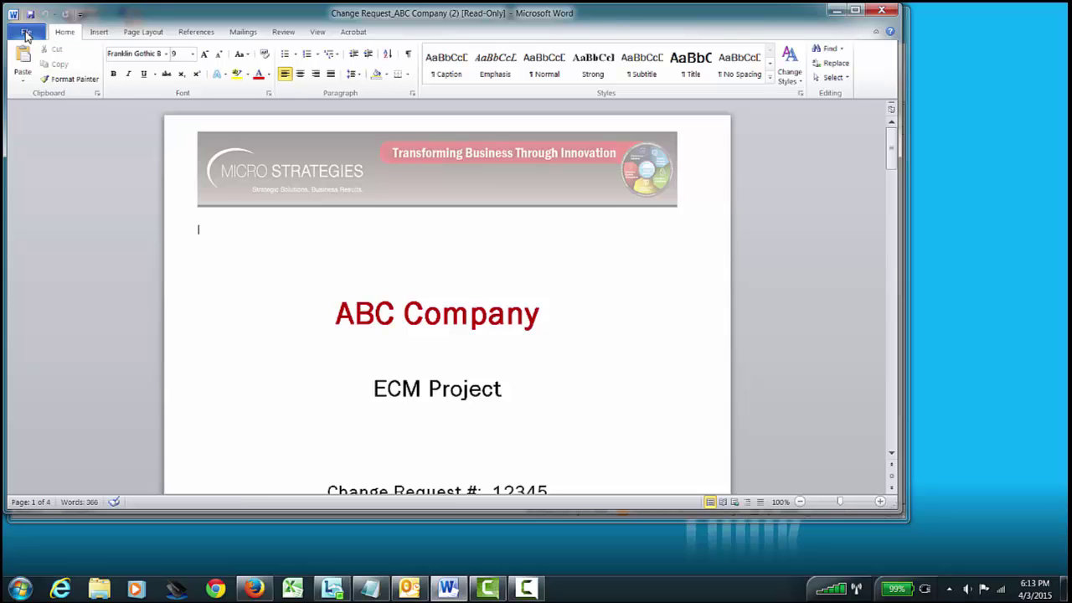
Save the document to Snow Support's Working Documents folder in Alfresco, keeping the lock
click(26, 36)
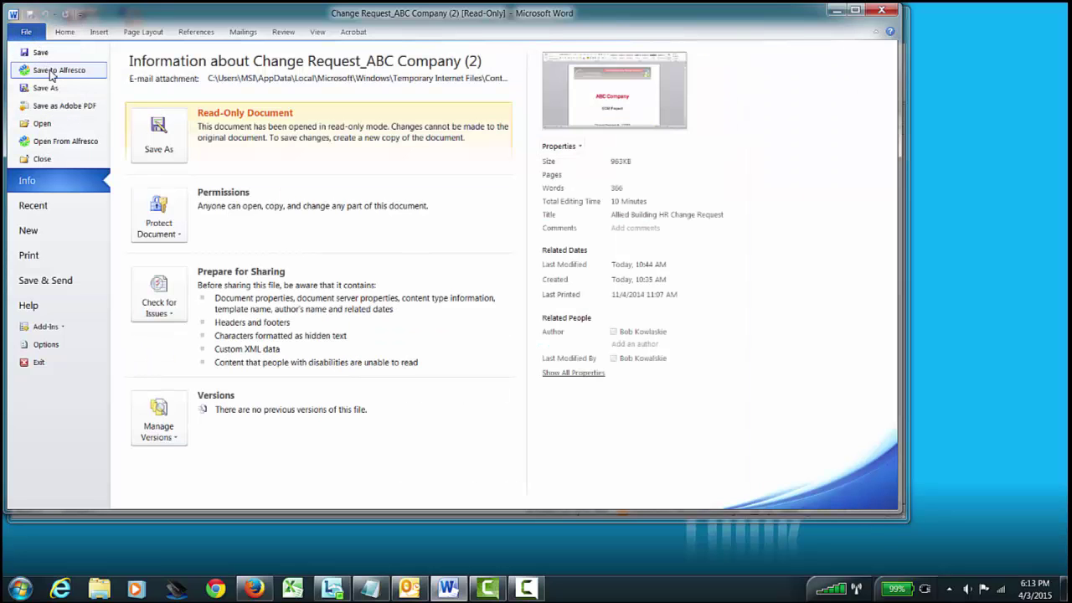
click(52, 74)
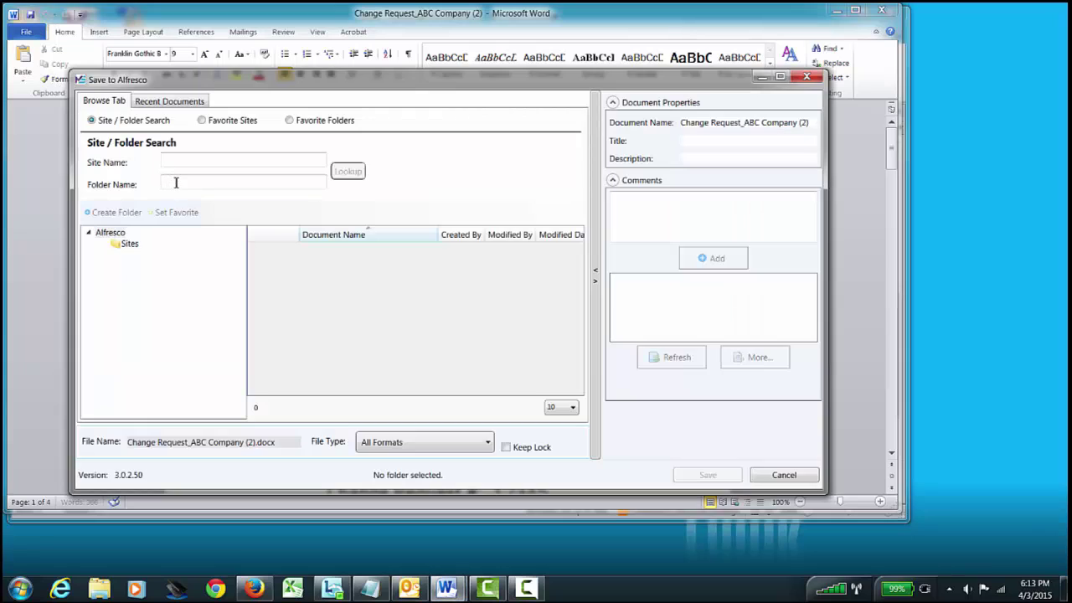
click(182, 184)
text(sn)
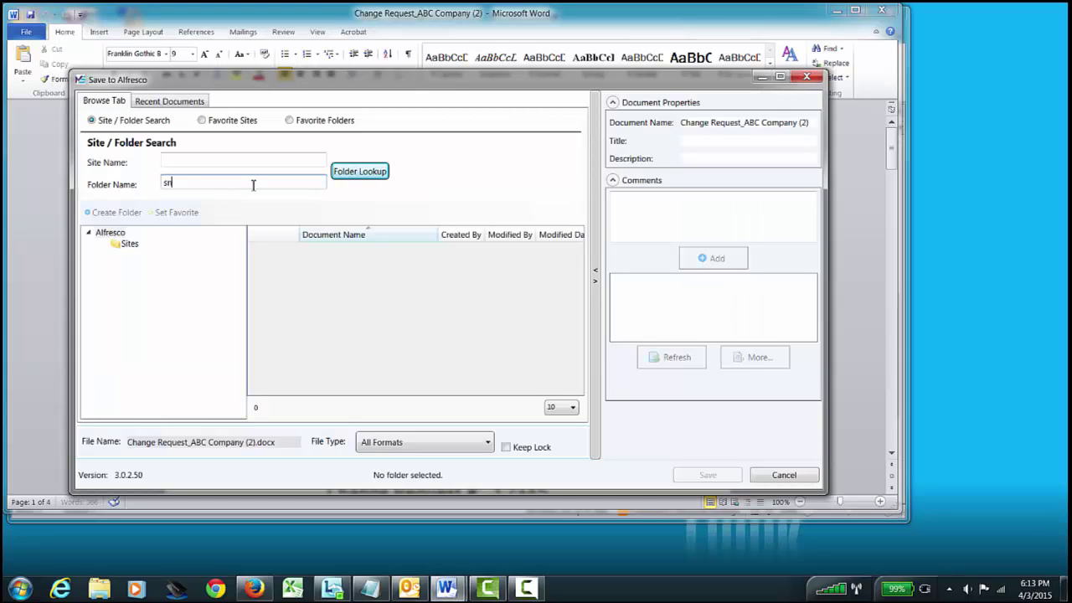
text(ow support)
click(368, 172)
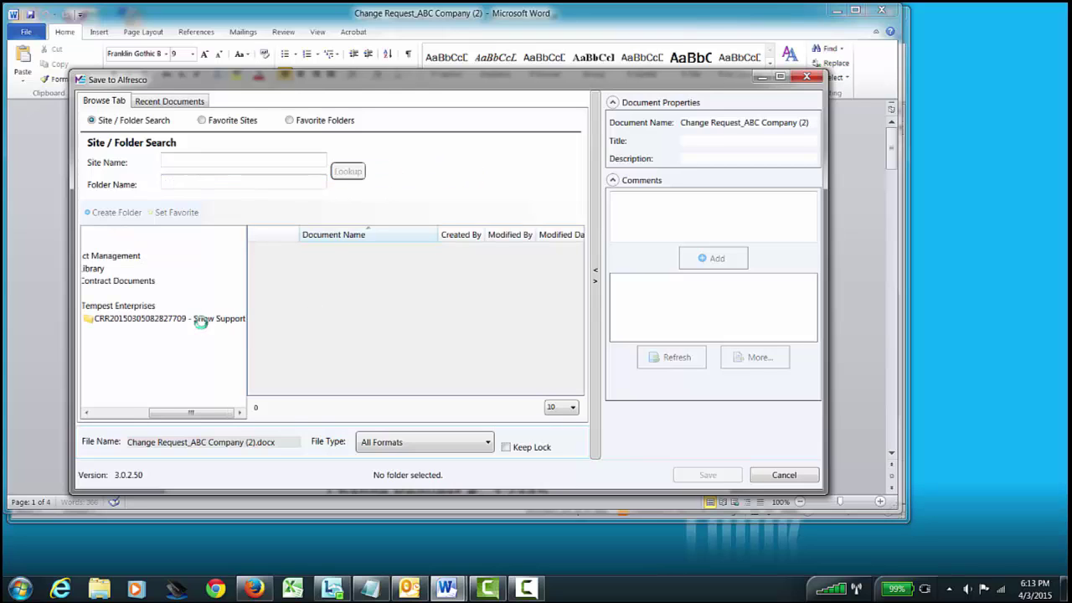
click(201, 318)
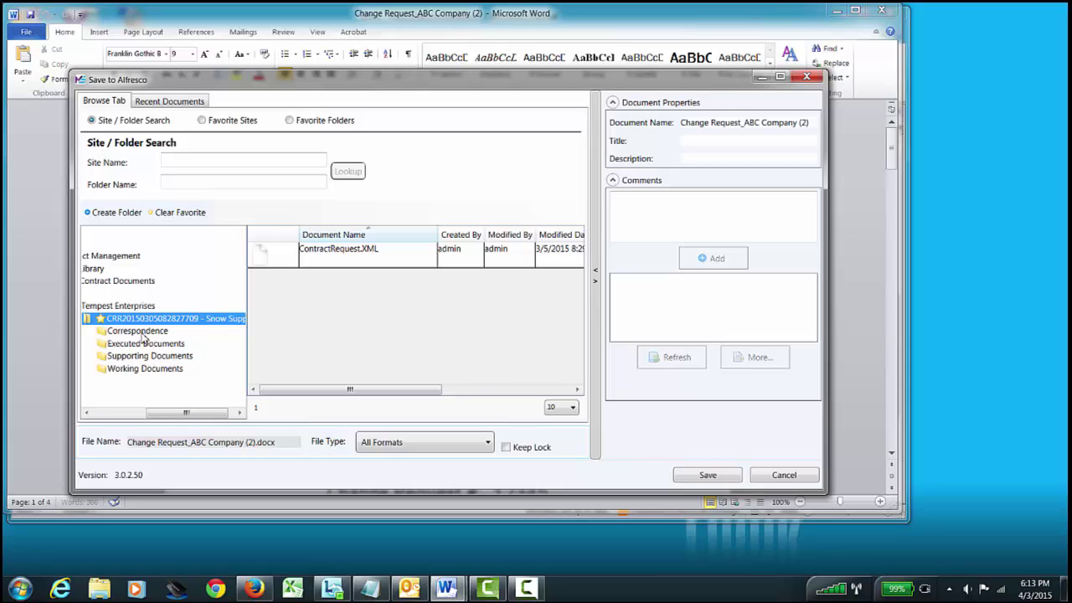
click(144, 369)
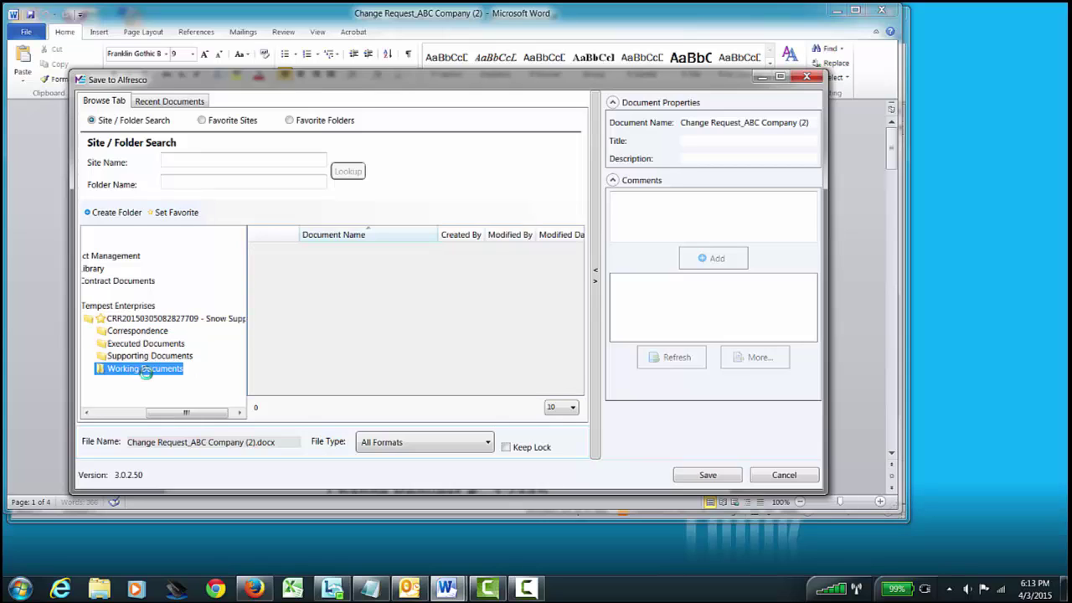
click(505, 447)
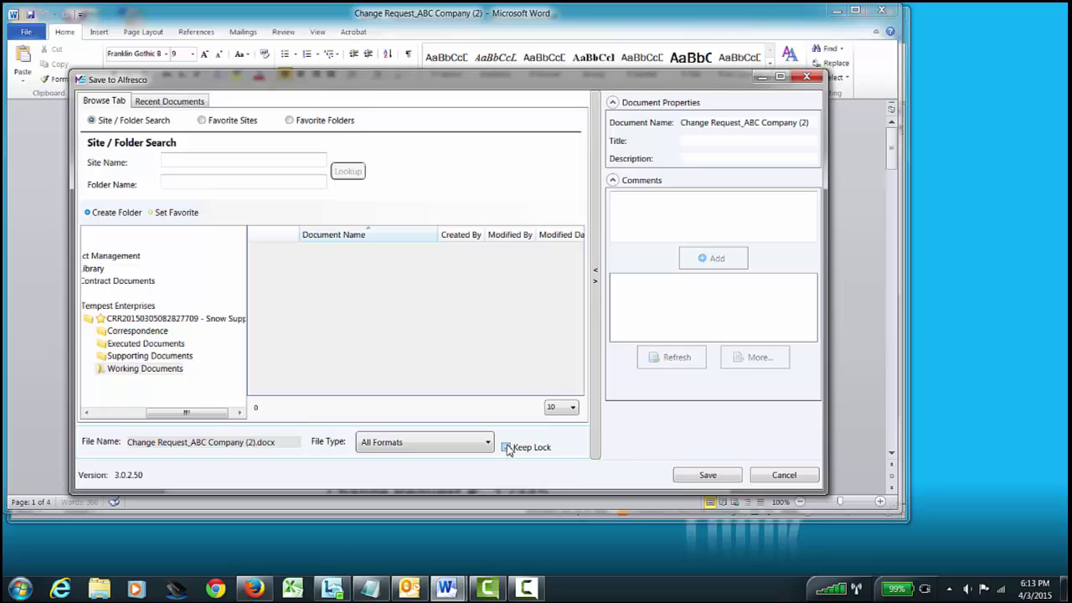
click(707, 475)
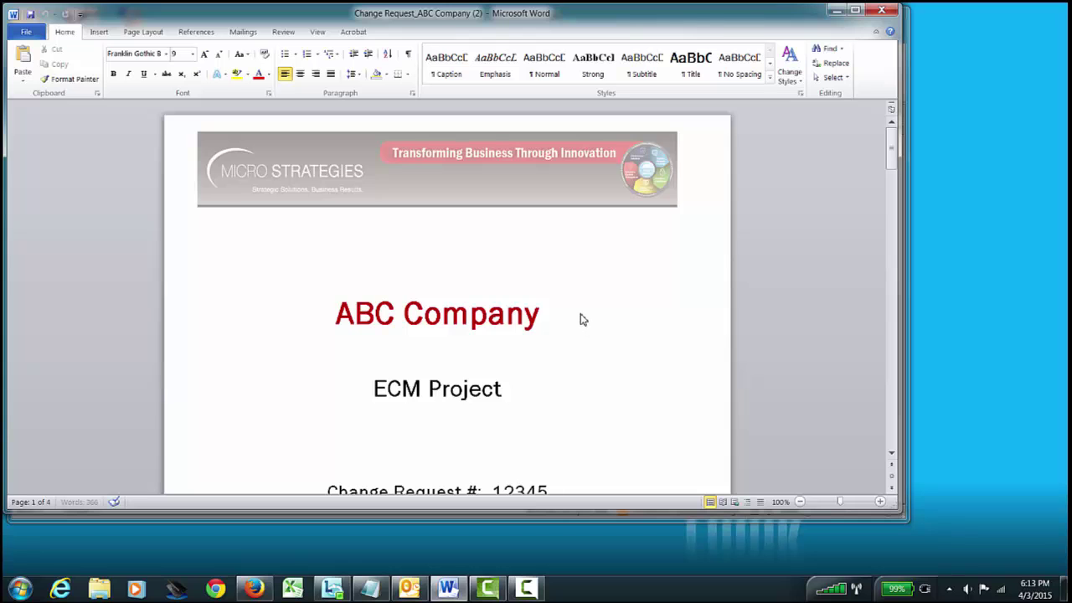
Dismiss the save confirmation and scroll through the change request document
click(552, 337)
scroll(573, 339, down, 8)
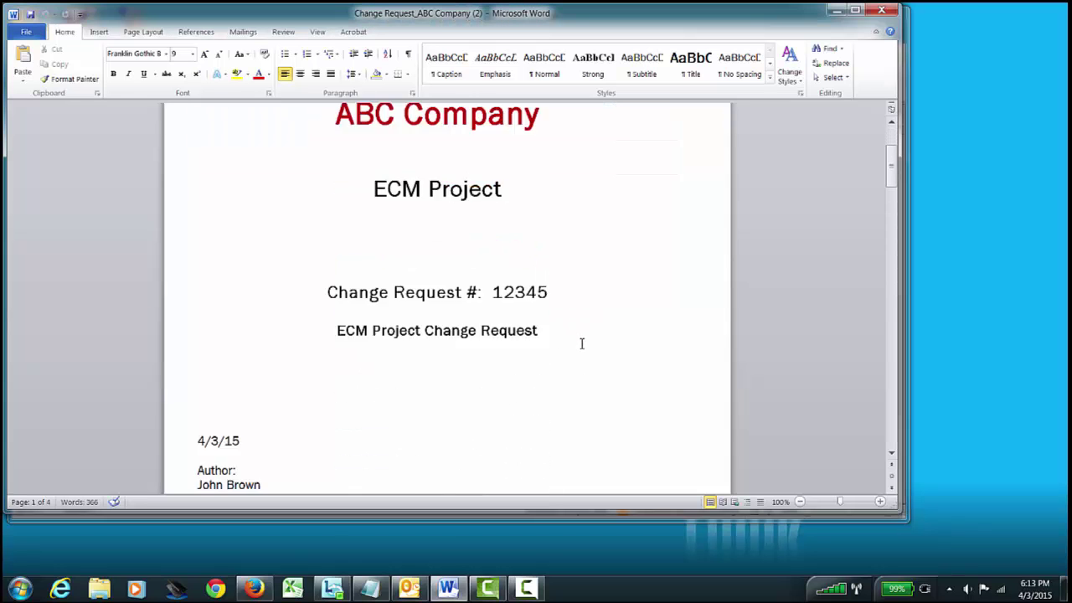
scroll(587, 345, down, 15)
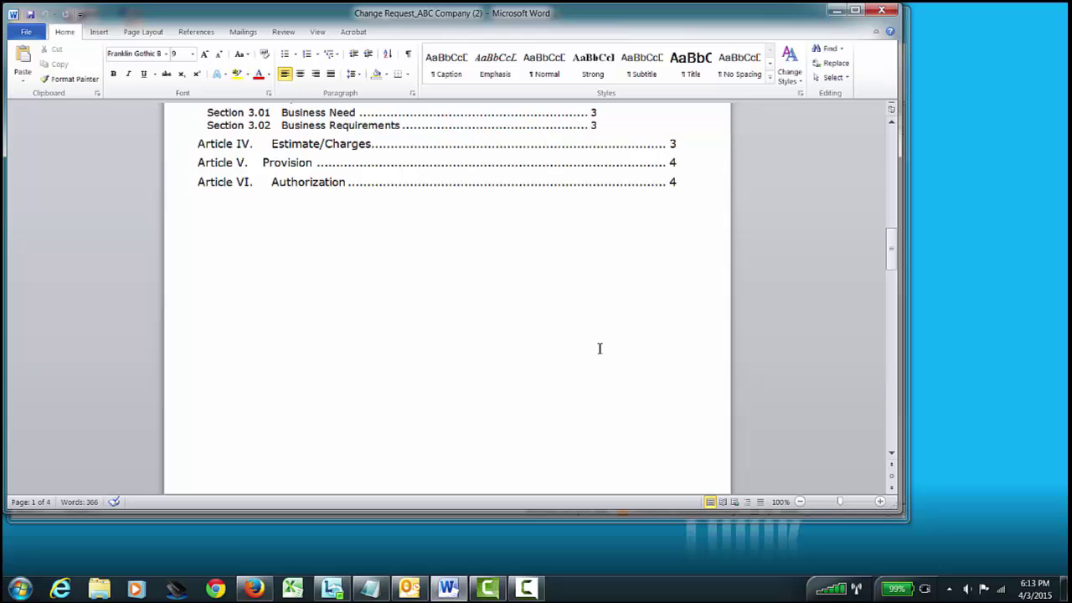
scroll(601, 348, down, 10)
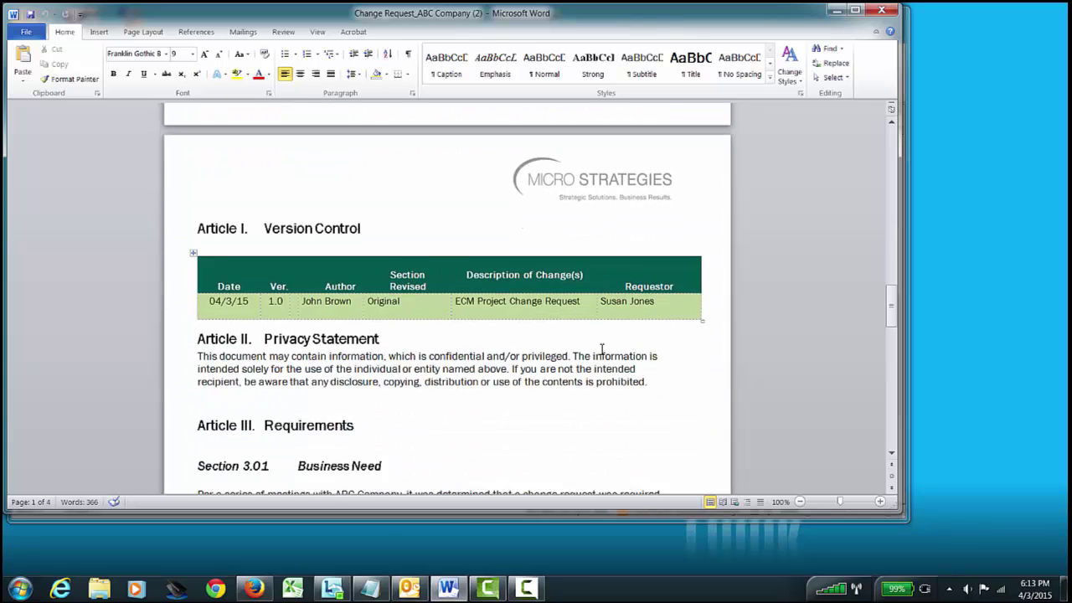
scroll(599, 339, down, 1)
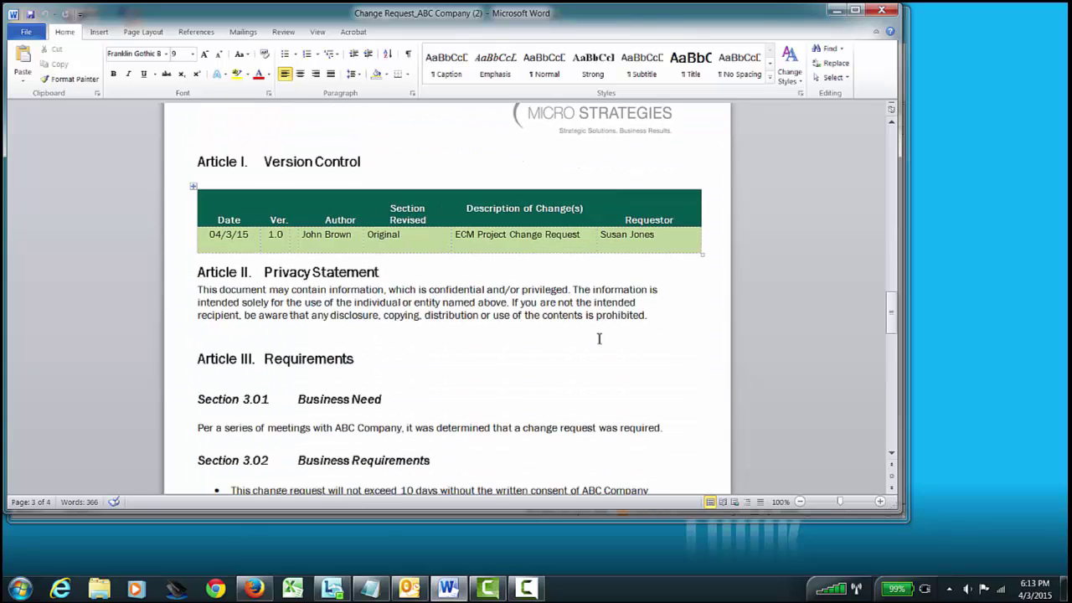
scroll(599, 338, down, 3)
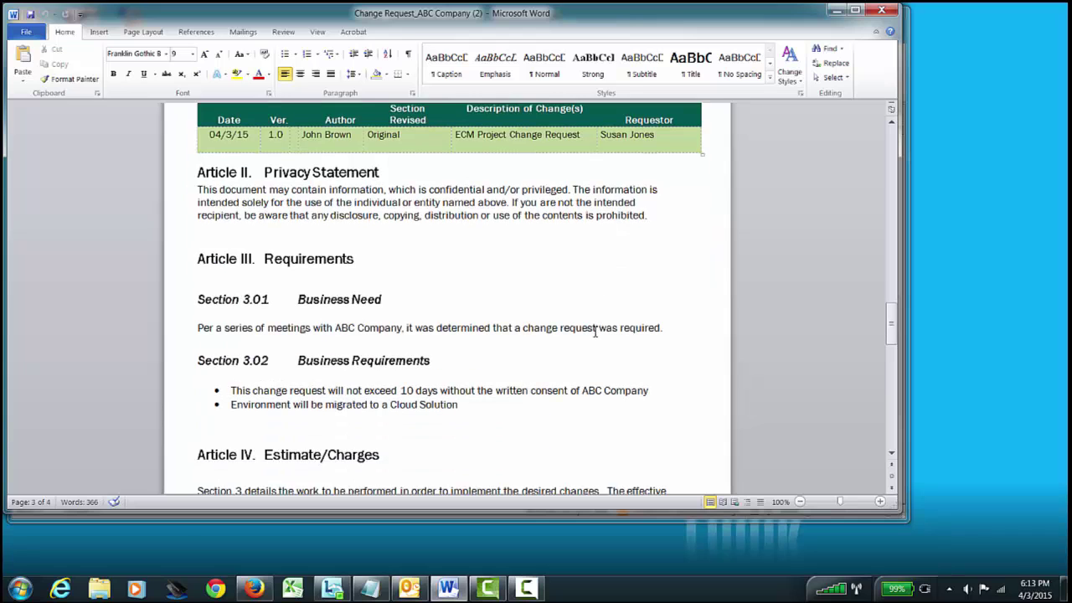
scroll(595, 332, up, 2)
scroll(598, 333, down, 1)
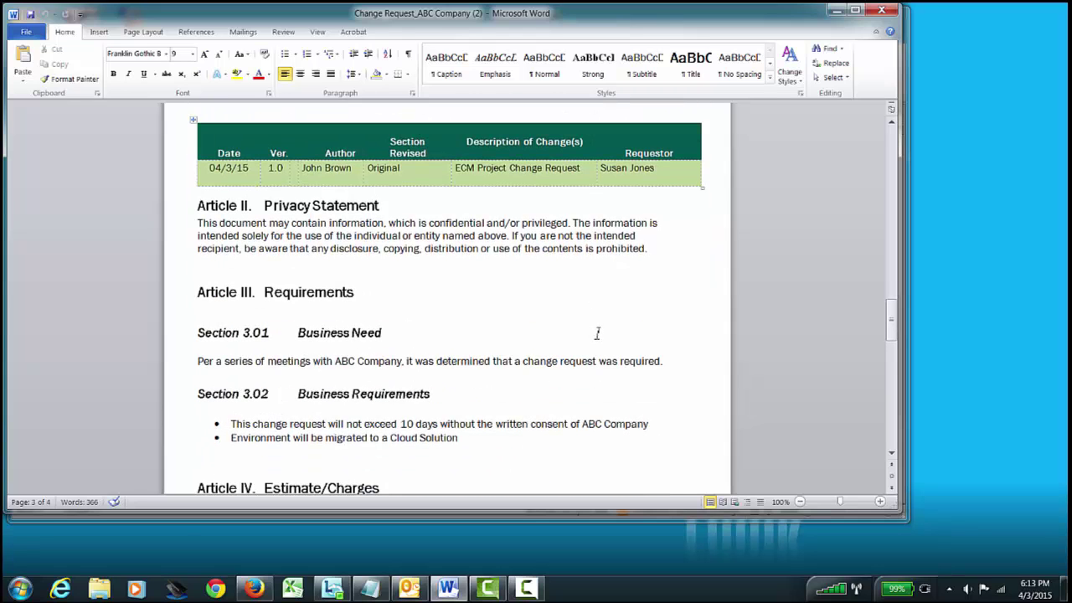
Check out and open Project Budget.xlsx from Snow Support's Supporting Documents folder
click(28, 35)
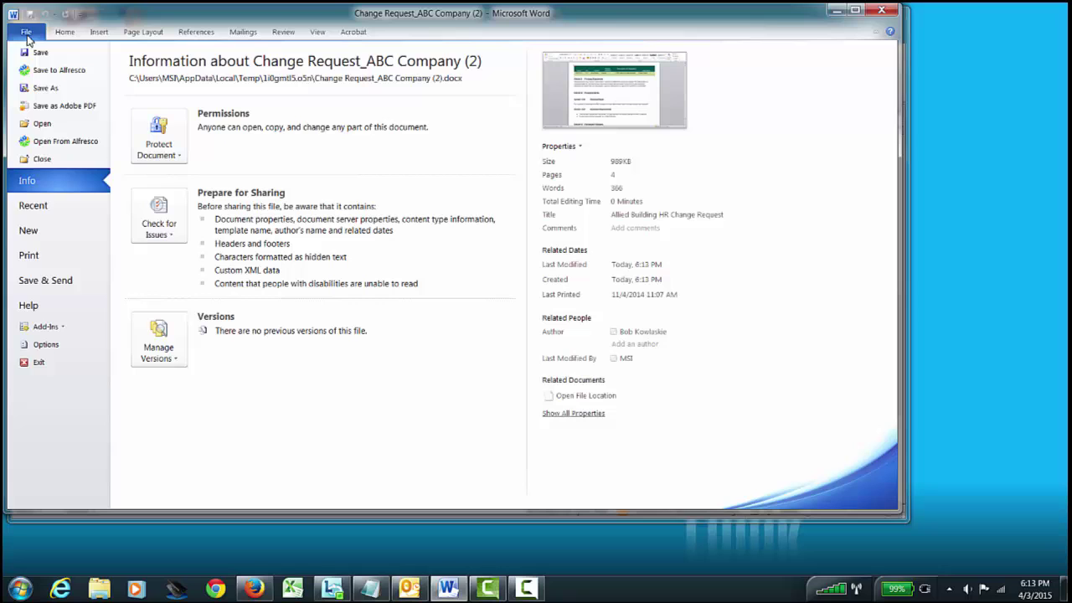
click(61, 140)
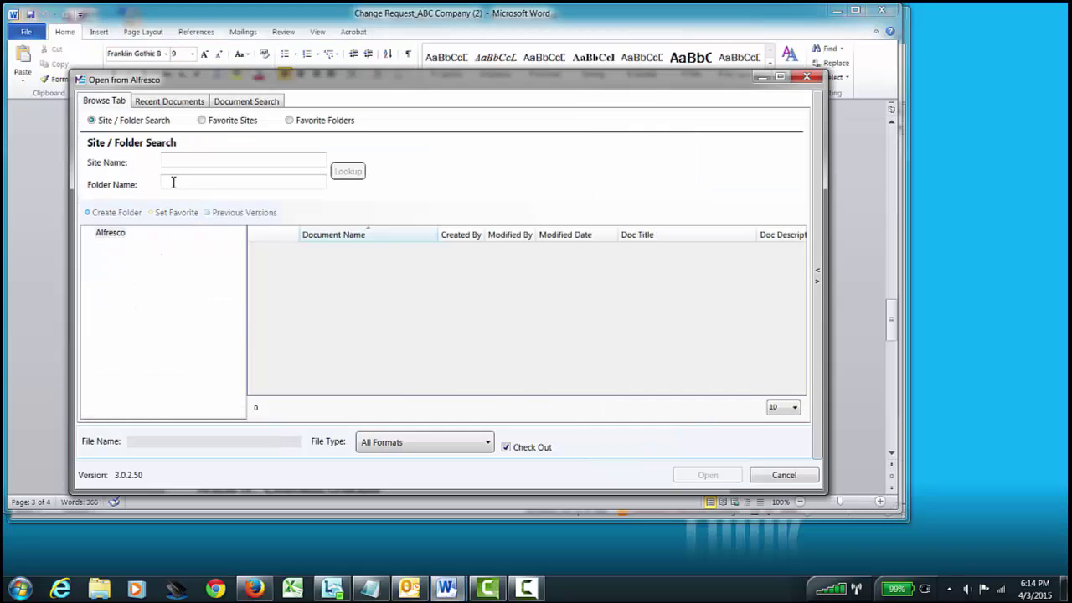
click(173, 181)
text(sn)
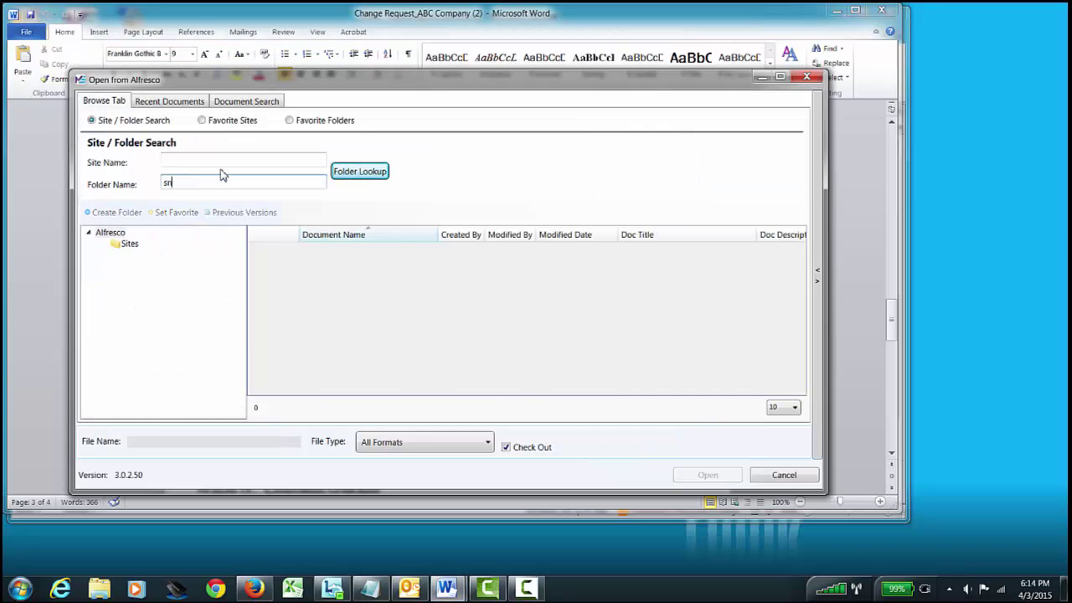
text(ow support)
key(Return)
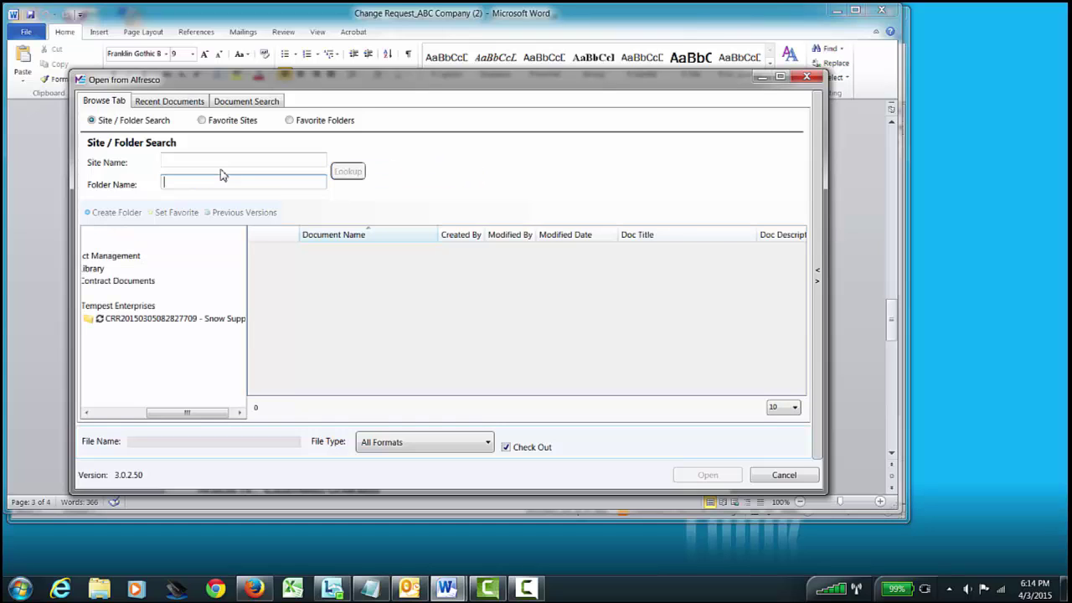
click(166, 319)
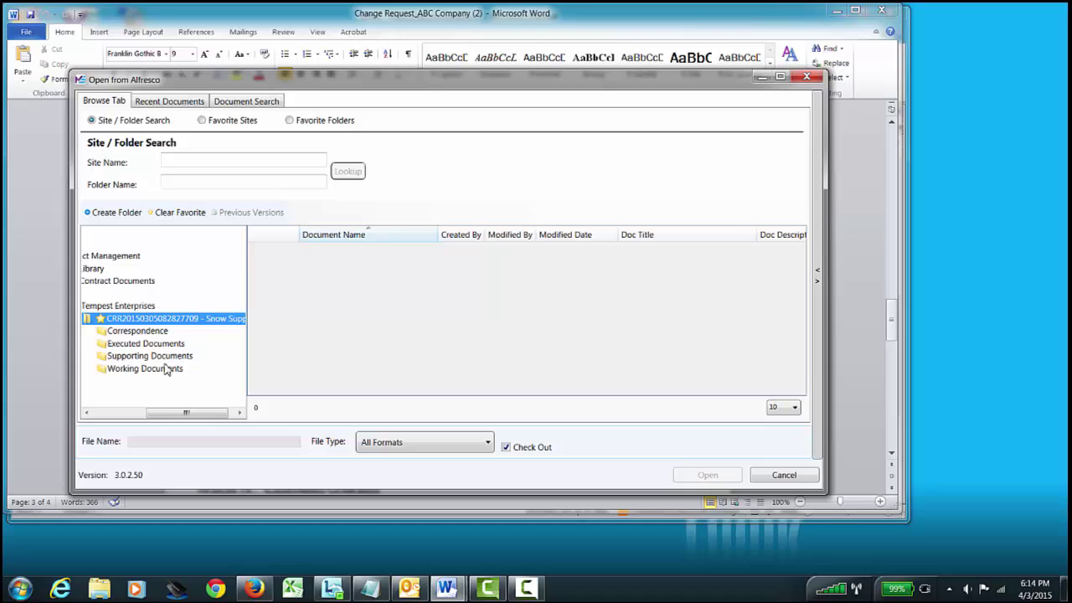
click(161, 356)
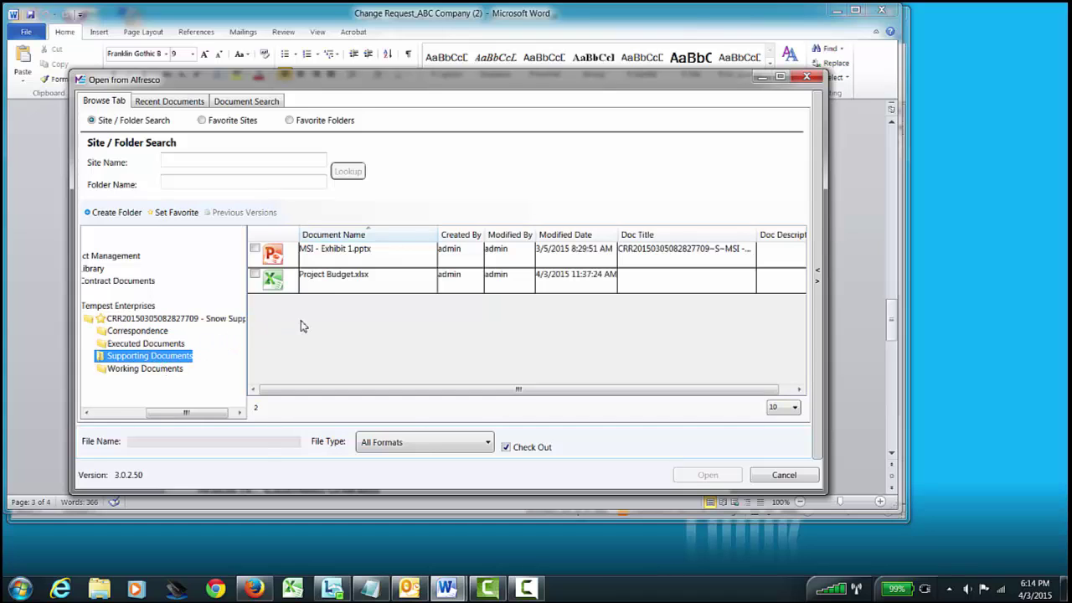
click(255, 274)
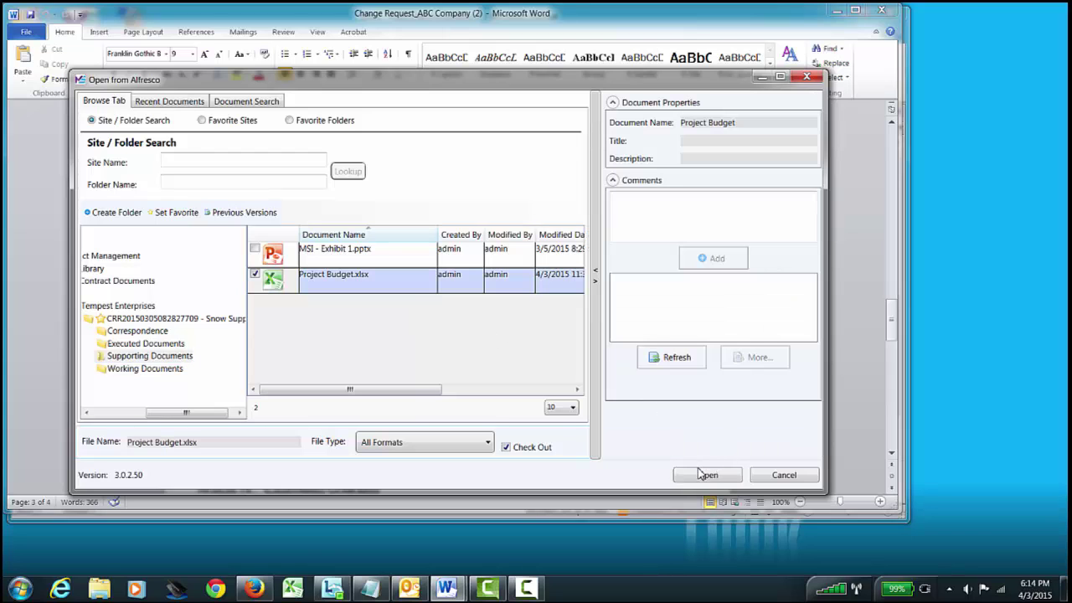
click(710, 475)
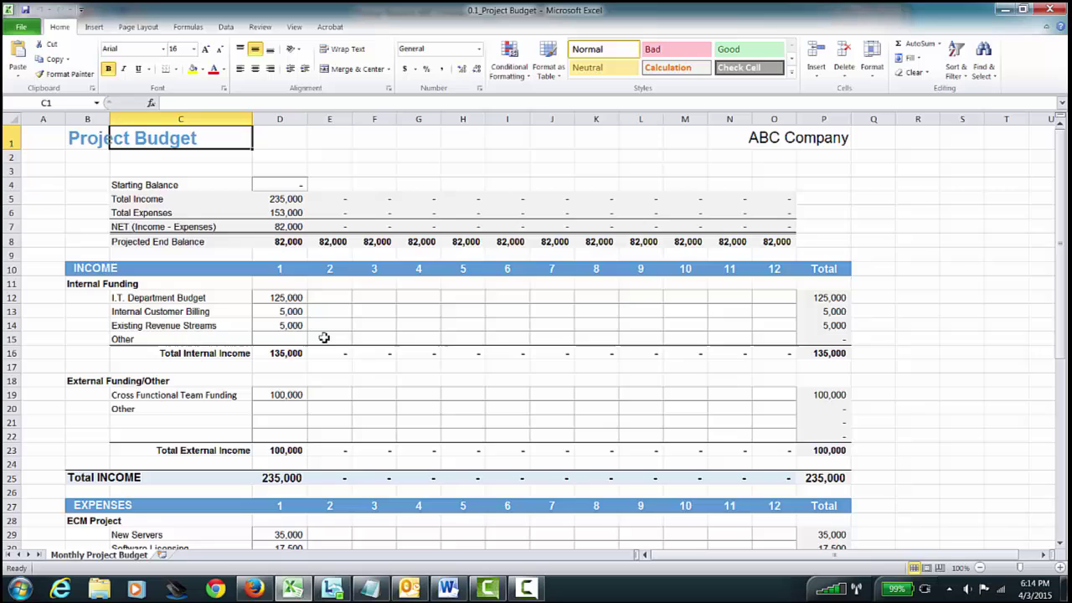
Scroll through the Monthly Project Budget sheet's income and expense figures, ending at the top
scroll(247, 318, down, 4)
scroll(248, 323, down, 3)
scroll(251, 327, up, 8)
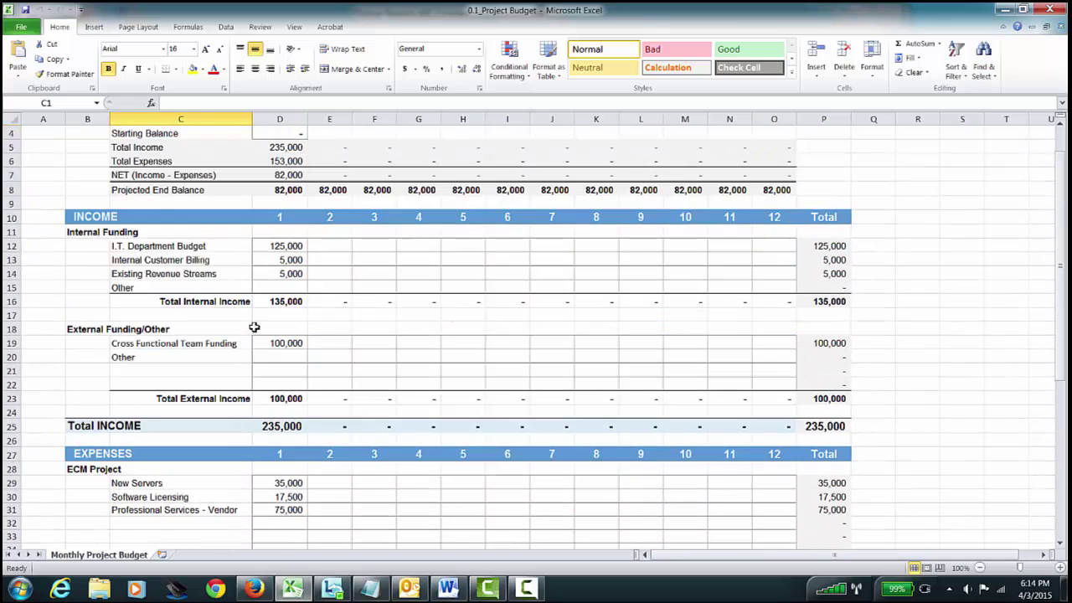
scroll(255, 328, down, 2)
scroll(261, 332, up, 2)
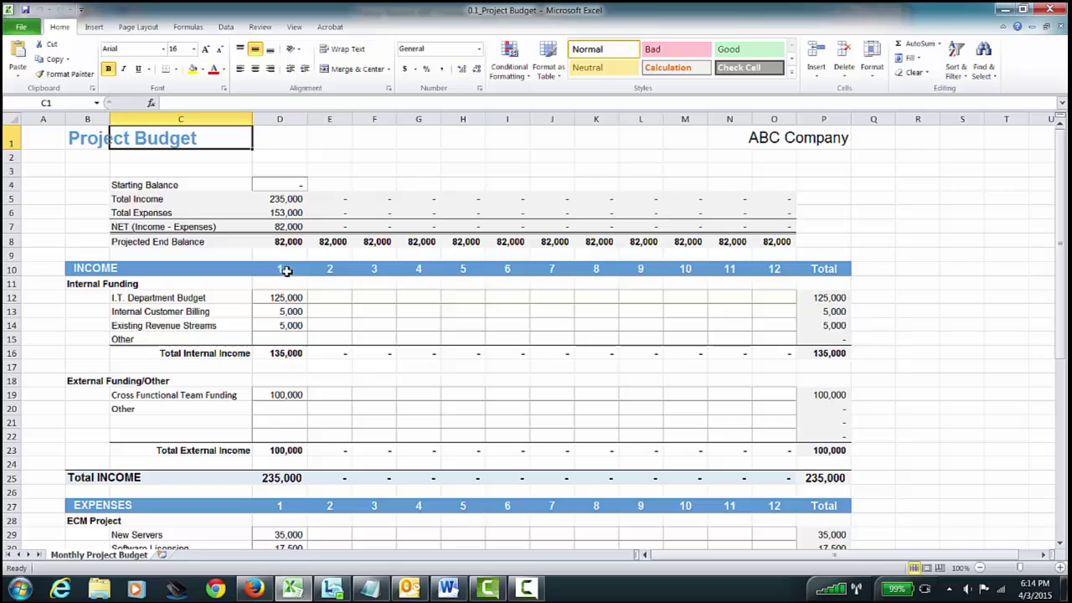
Open MSI T&Cs.pdf from the Snow Support CRR folder's Executed Documents in Alfresco
click(22, 27)
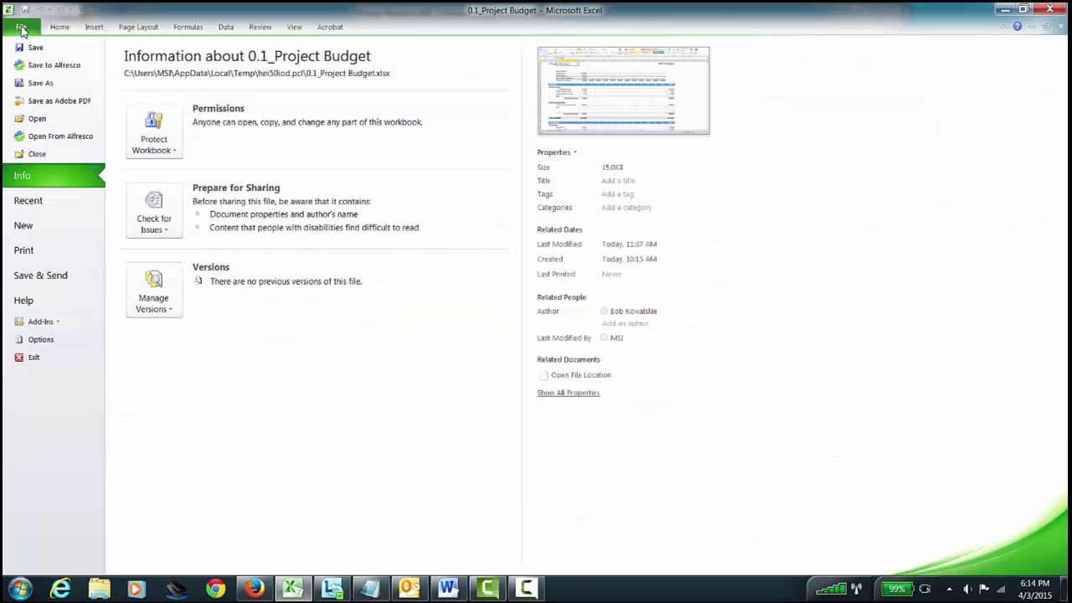
click(72, 139)
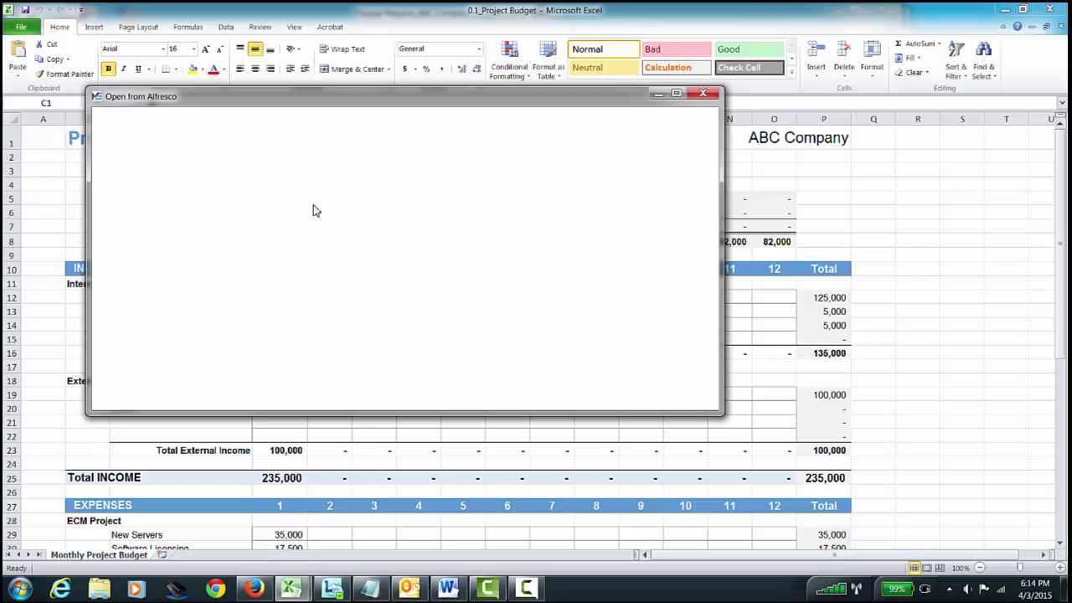
click(264, 202)
text(s)
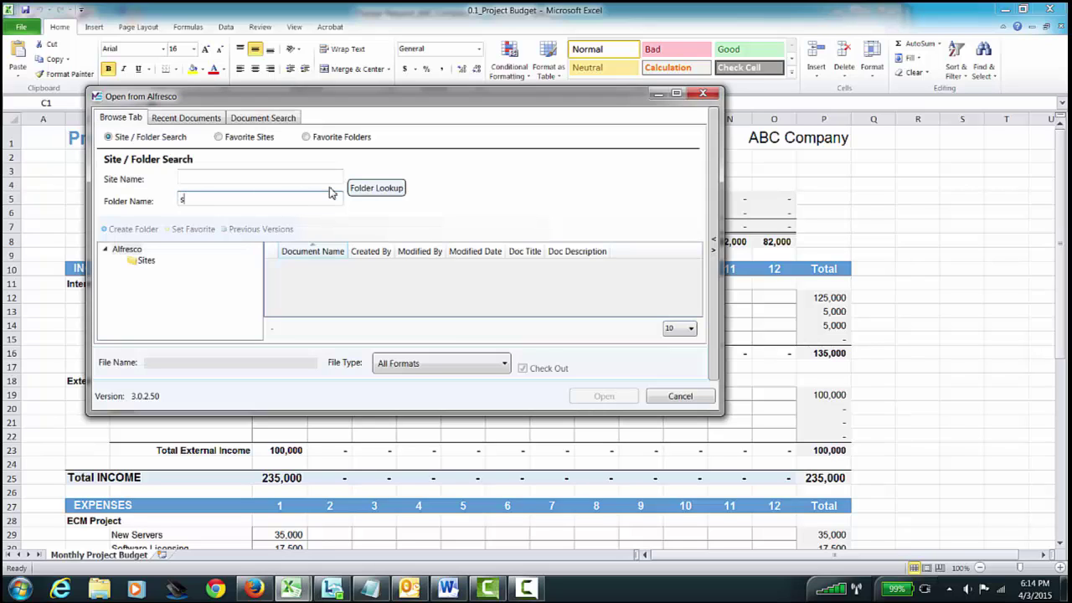
text(now support)
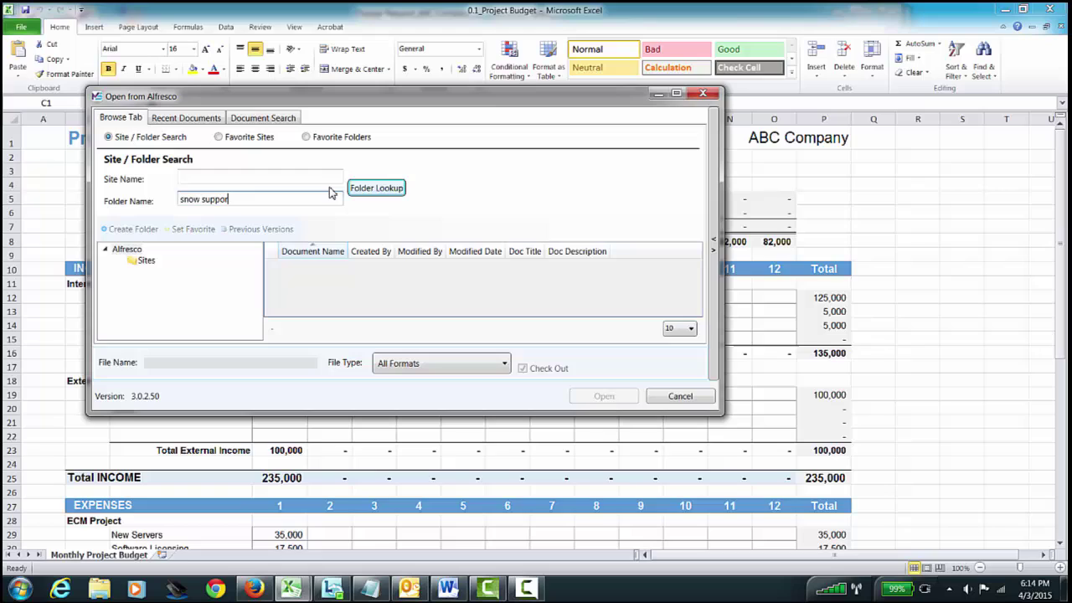
key(Return)
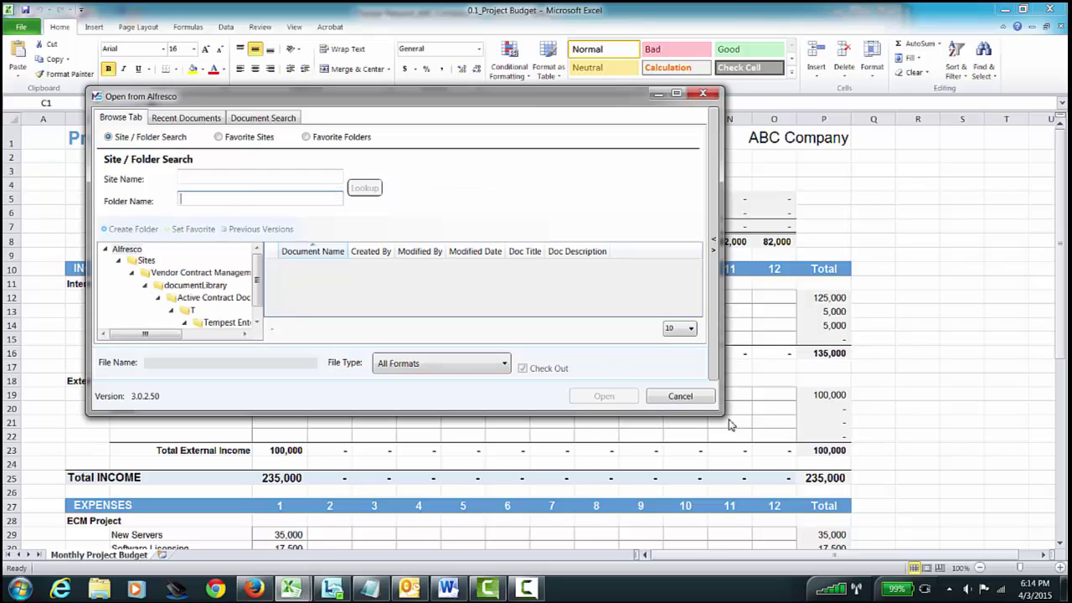
drag(721, 411, 852, 415)
drag(777, 416, 776, 526)
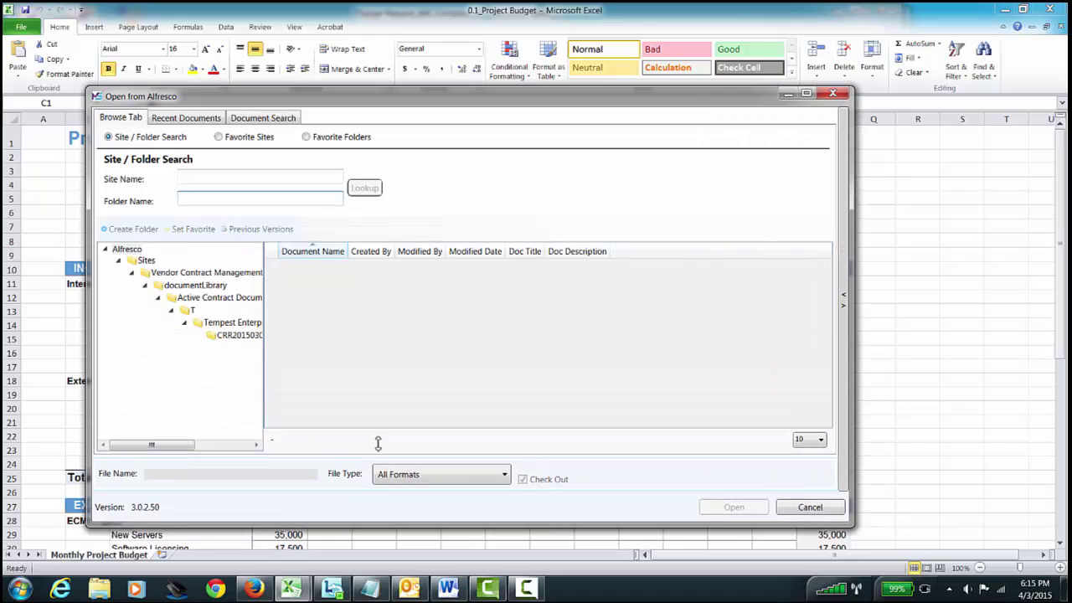
click(234, 335)
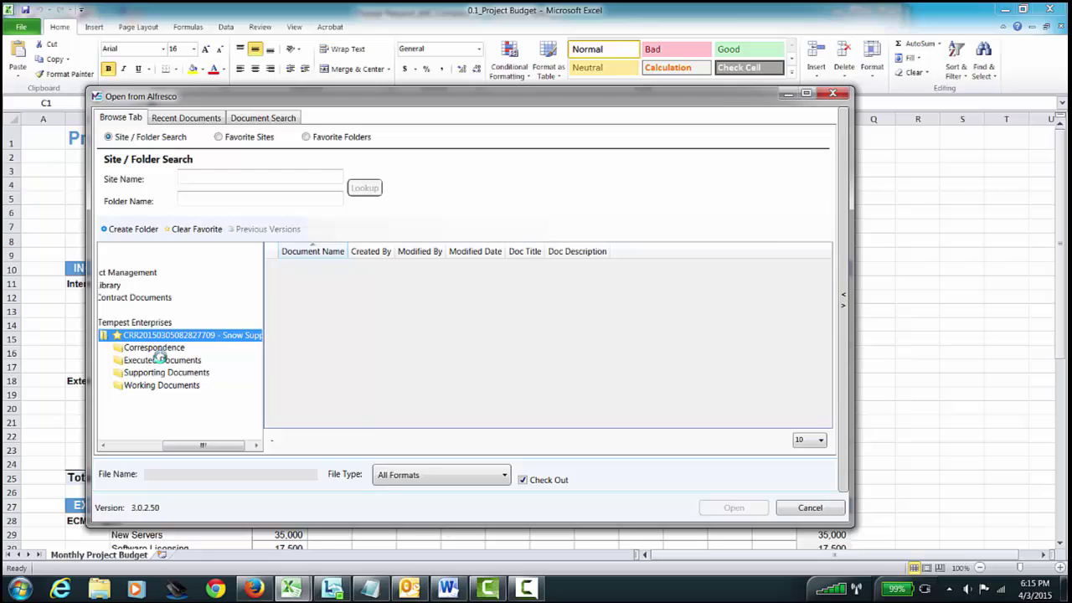
click(160, 360)
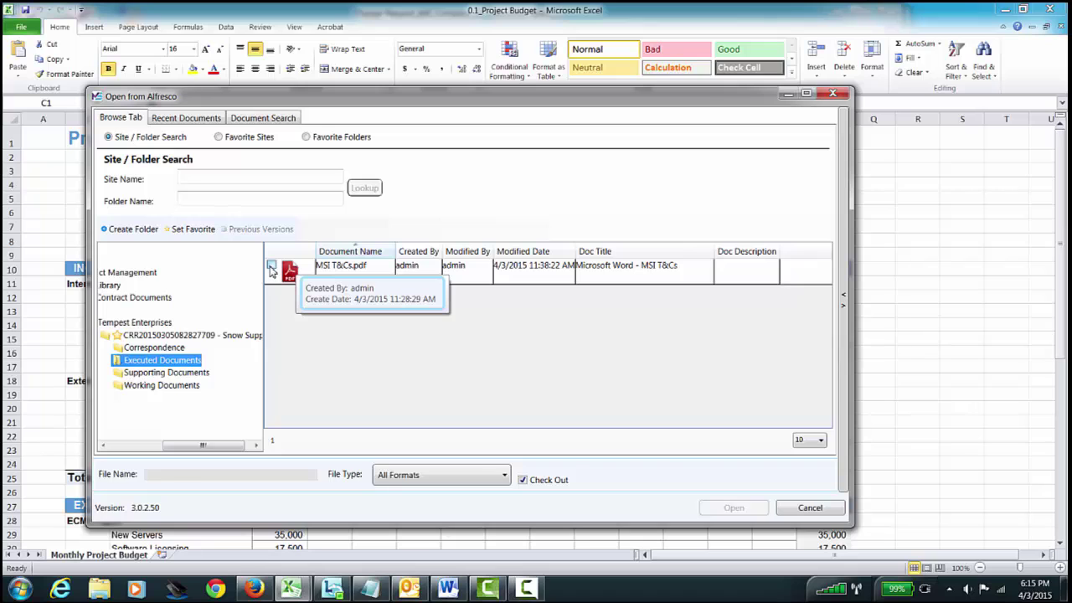
click(271, 266)
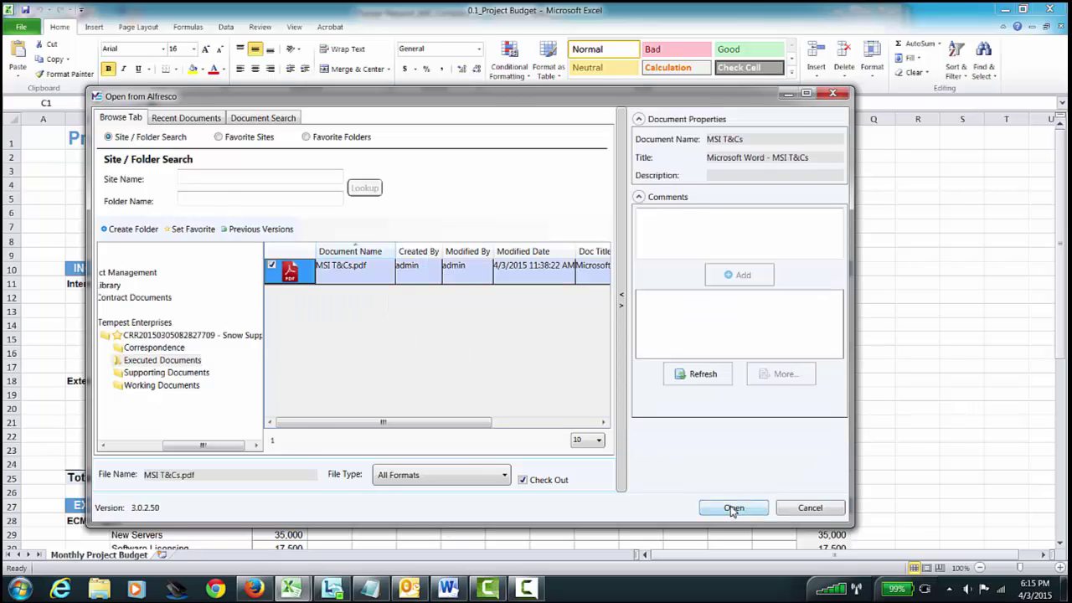
click(734, 509)
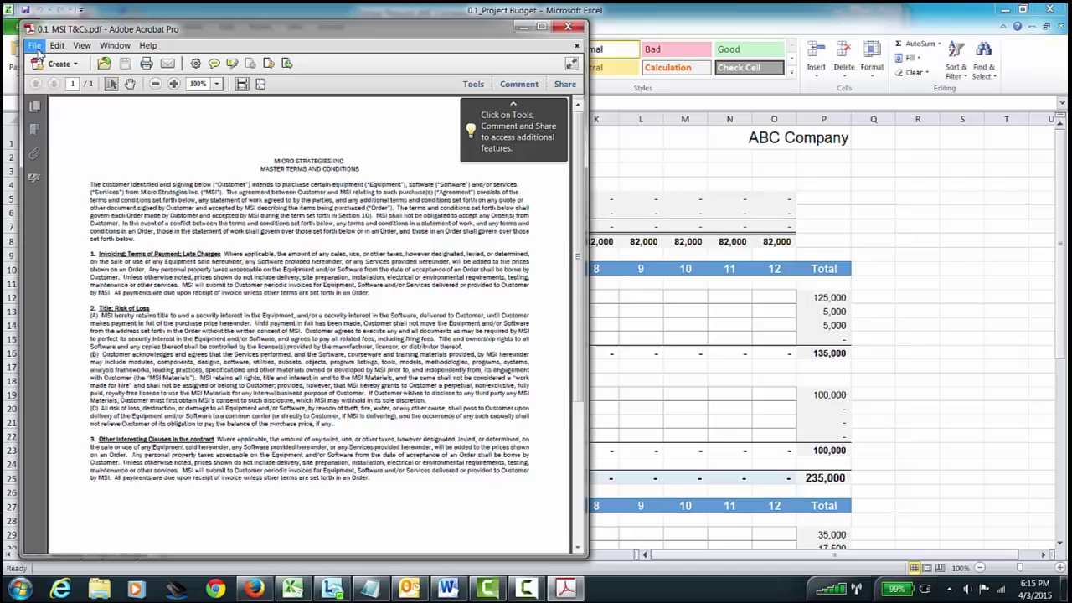
Exit Acrobat without saving MSI T&Cs.pdf back to Alfresco
click(34, 45)
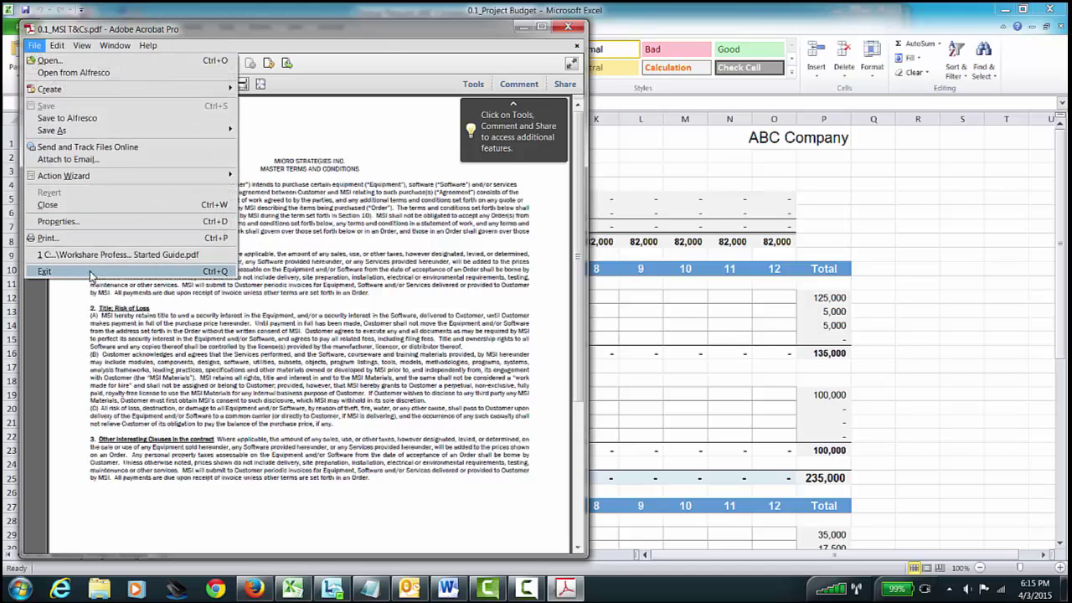
click(92, 272)
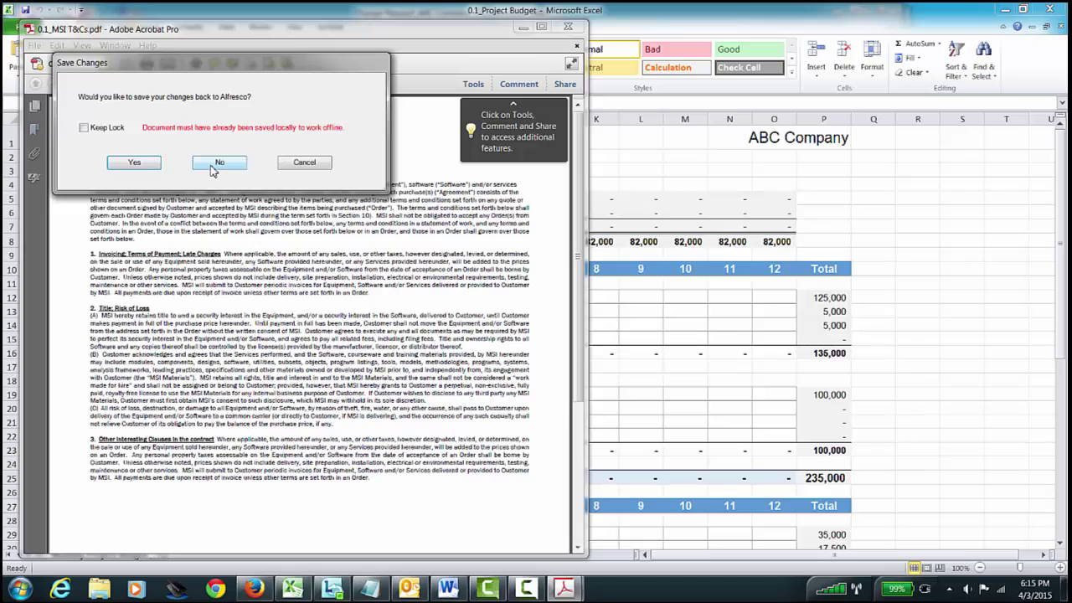
click(212, 167)
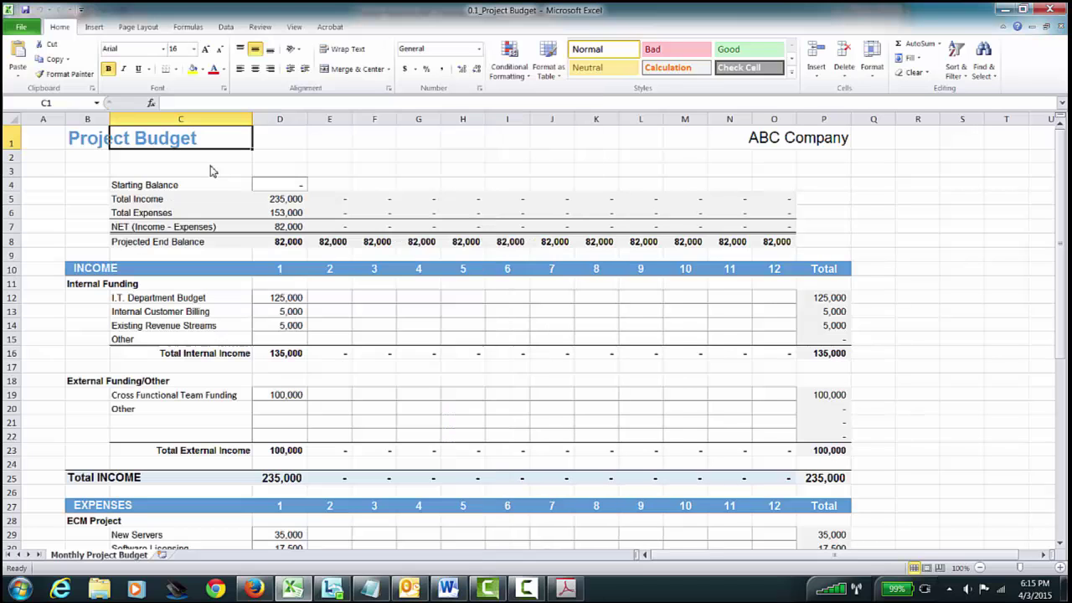
Exit Excel without saving the Project Budget workbook back to Alfresco
scroll(238, 340, down, 1)
scroll(238, 340, down, 1)
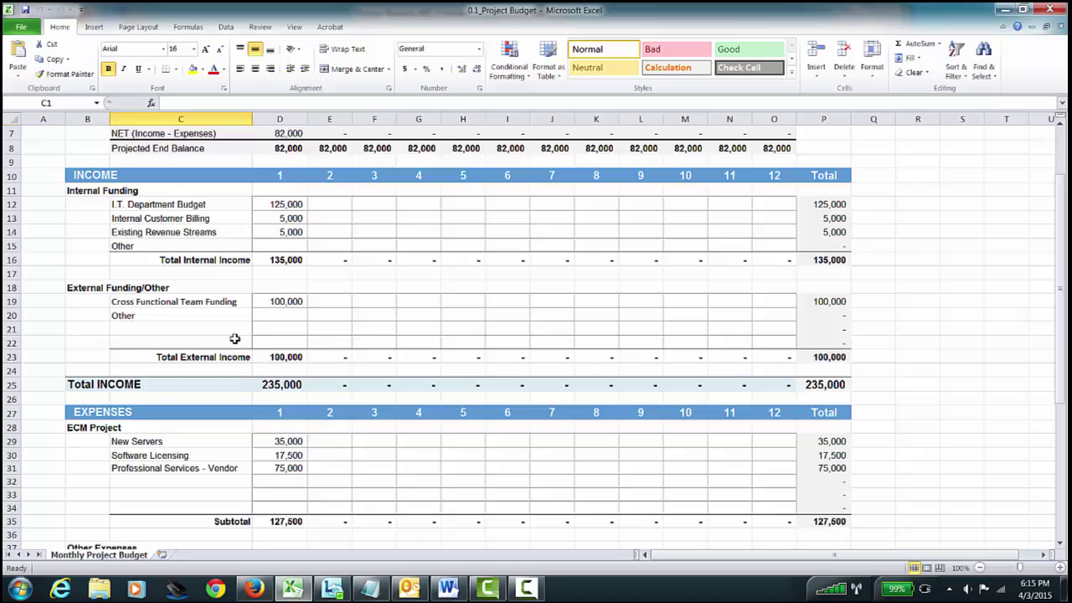
scroll(235, 335, up, 2)
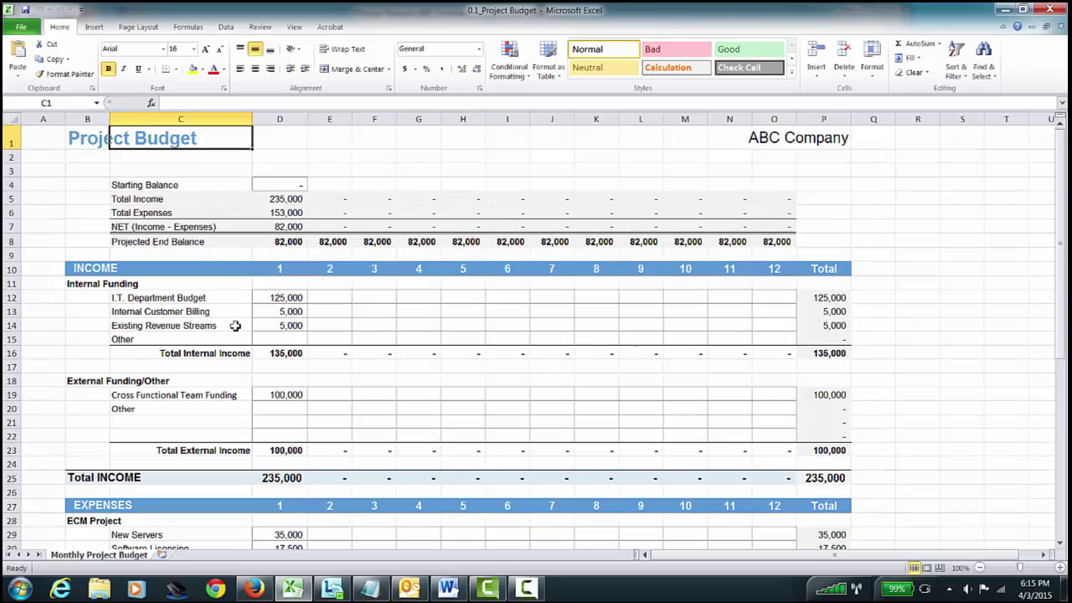
click(23, 28)
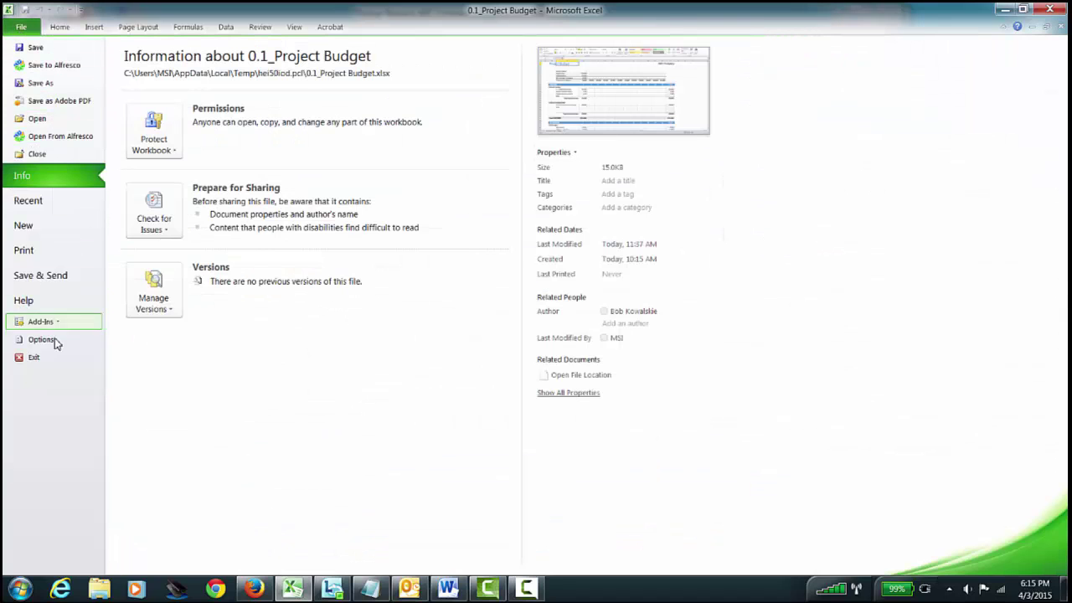
click(52, 362)
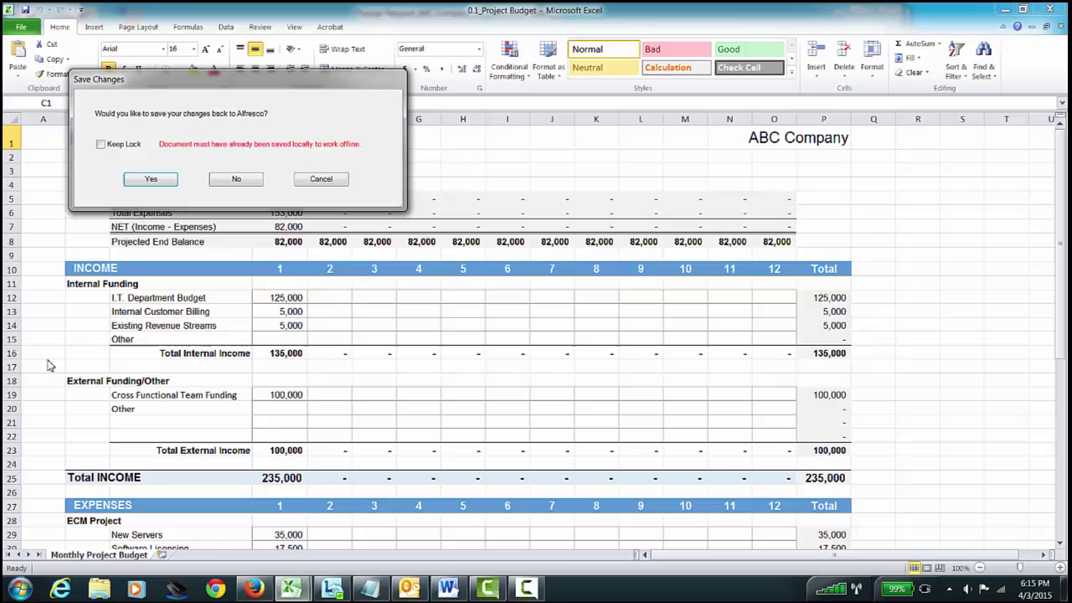
click(237, 179)
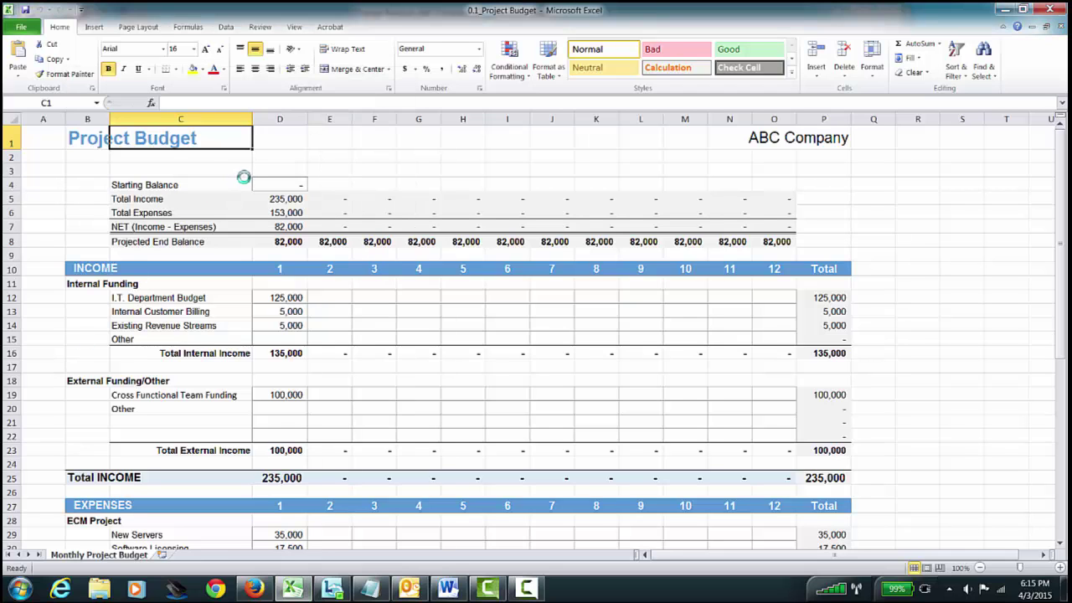
Change '30 days' to '45 days' in the Article V Provision clause
scroll(495, 436, down, 10)
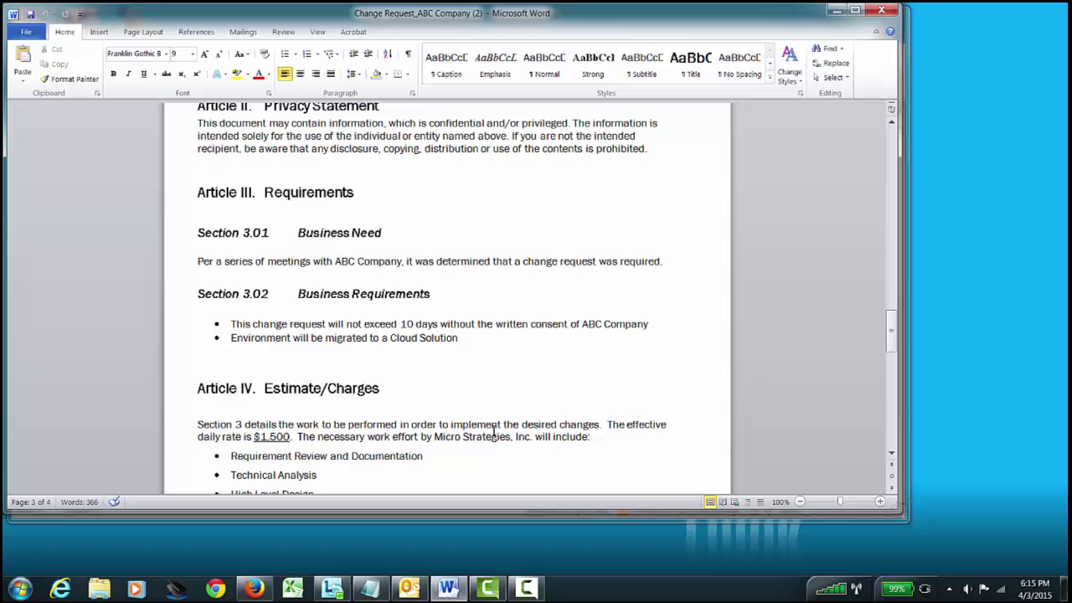
scroll(497, 428, down, 6)
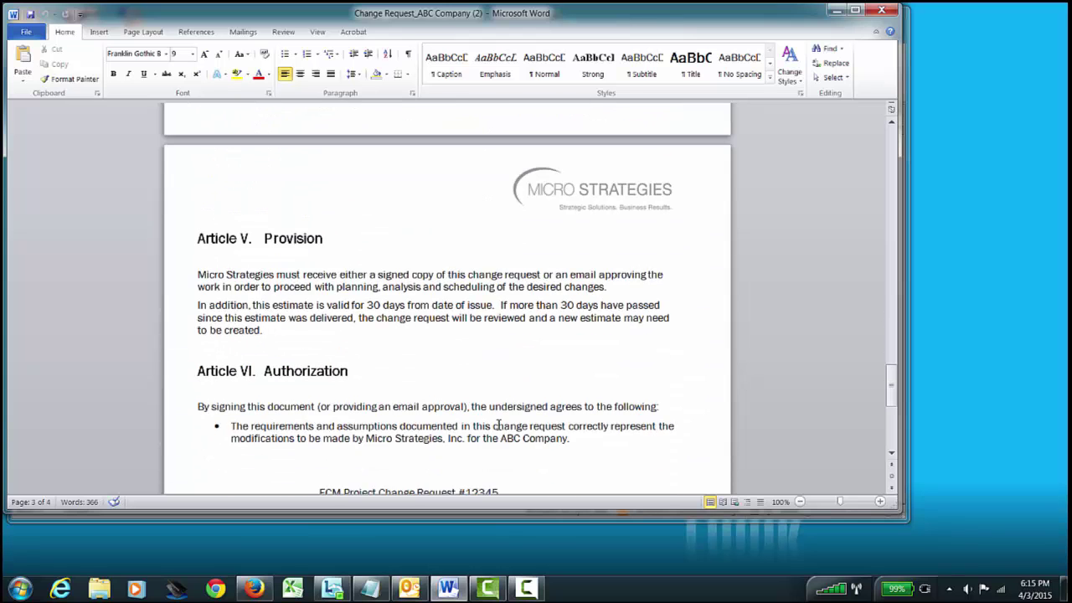
scroll(497, 420, up, 1)
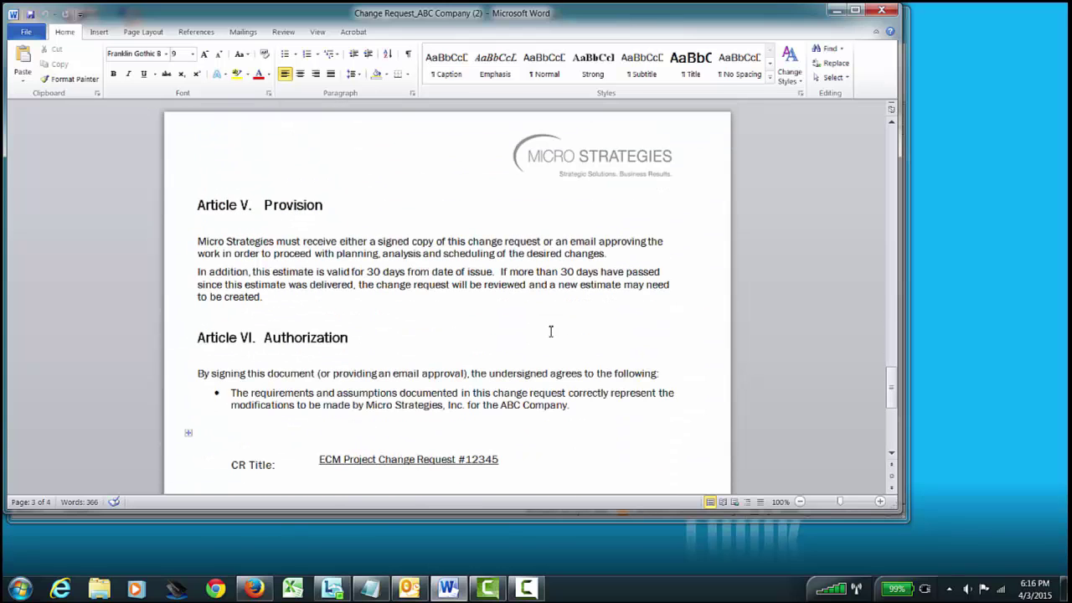
click(559, 274)
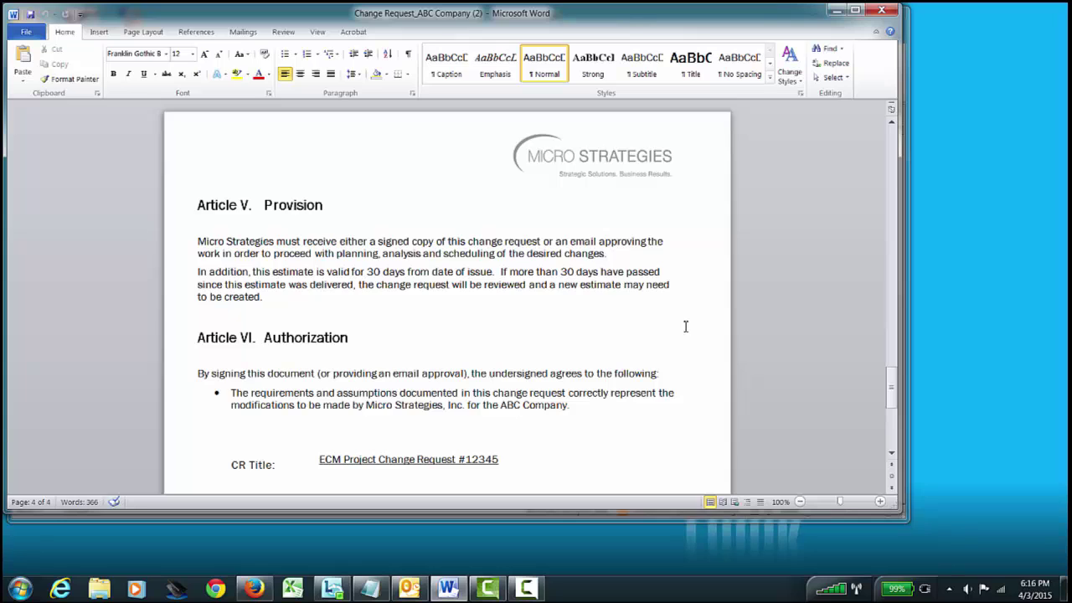
key(shift+Right)
key(shift+Right)
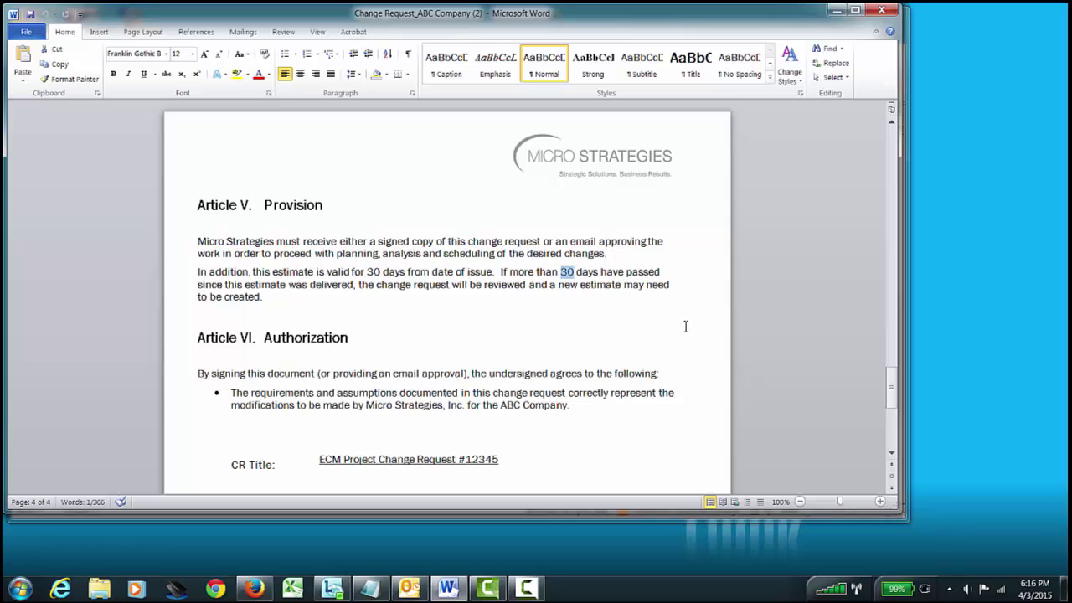
text(45)
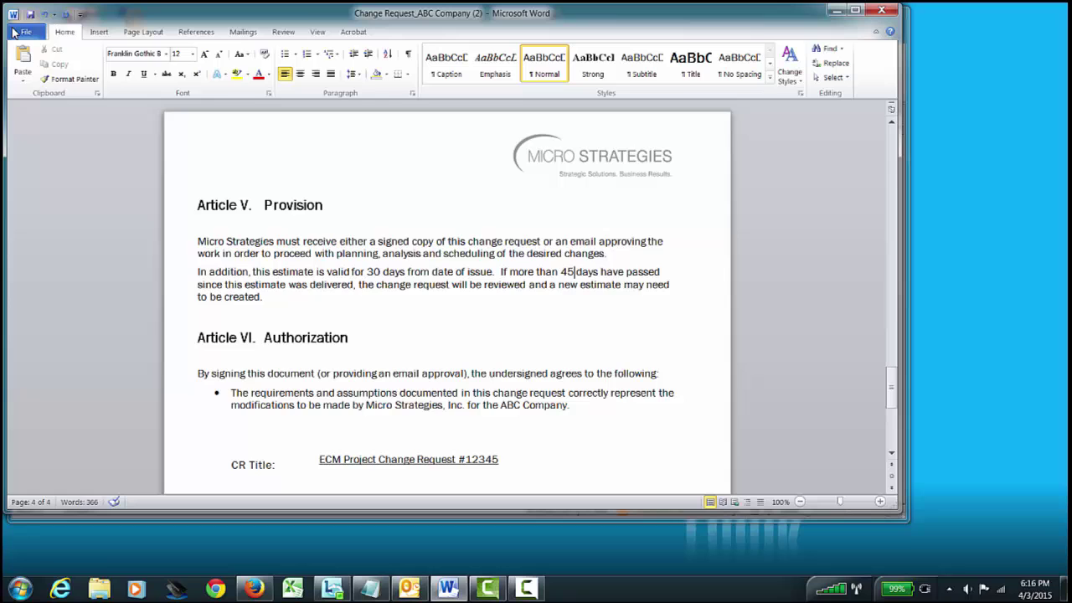
Begin saving to Alfresco and add the comment 'Reviewed the MSA as well as project budget'
click(21, 32)
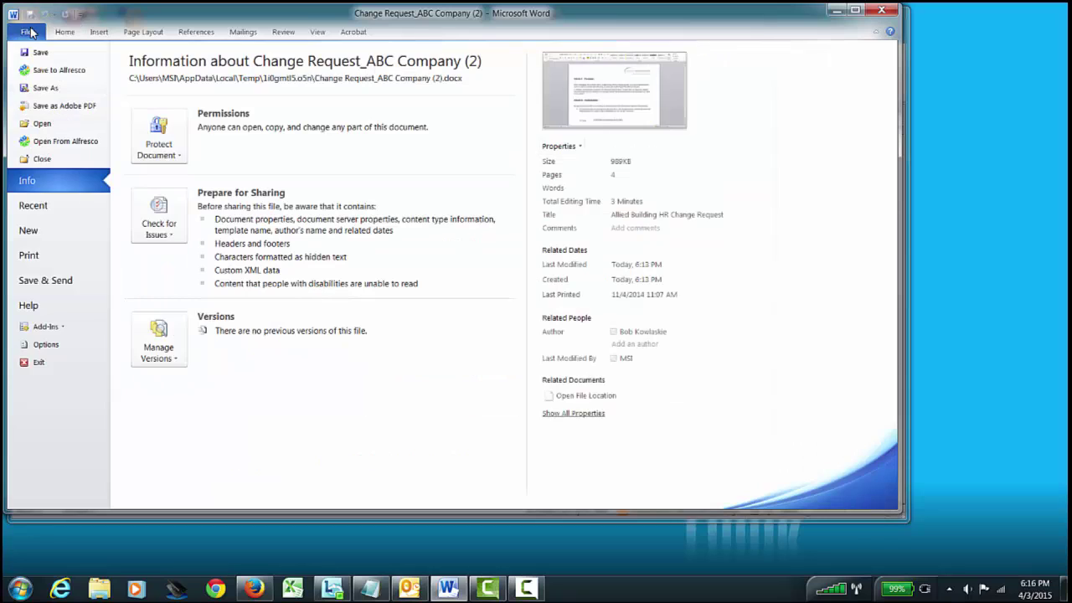
click(67, 71)
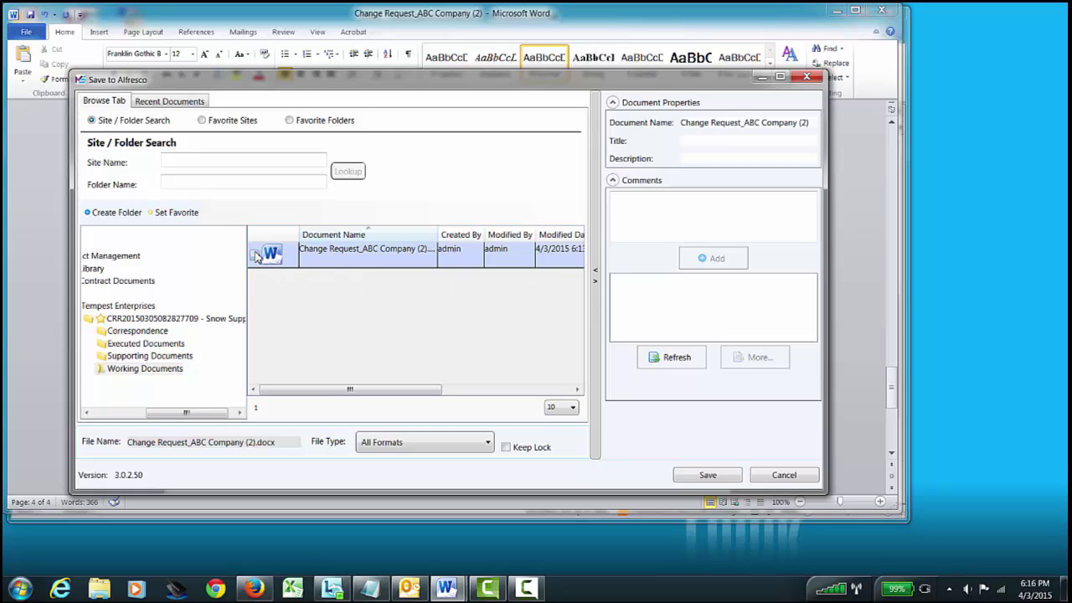
mouse_move(257, 255)
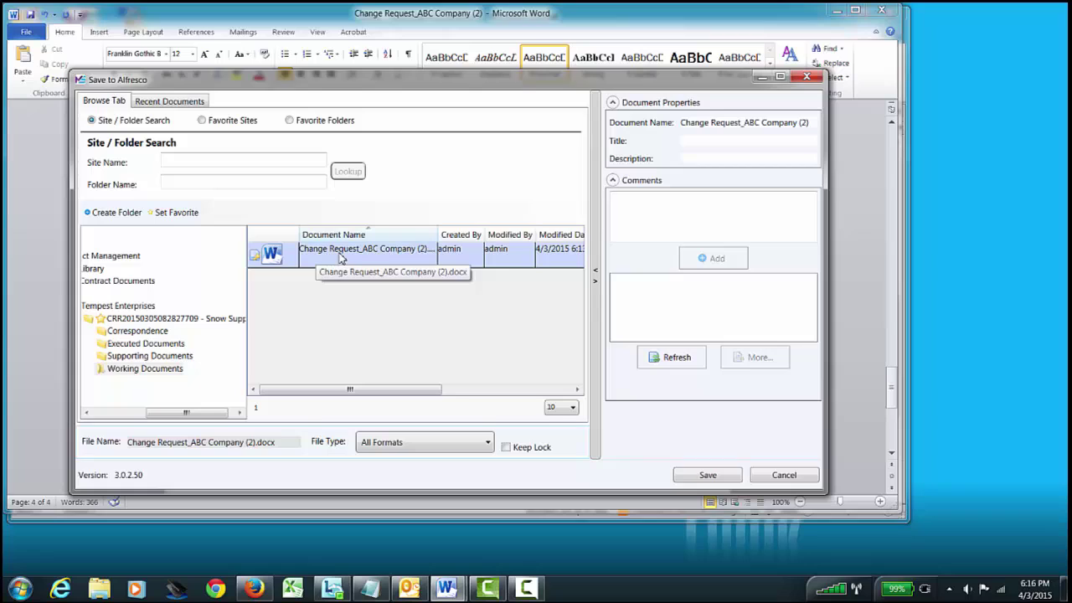
click(639, 208)
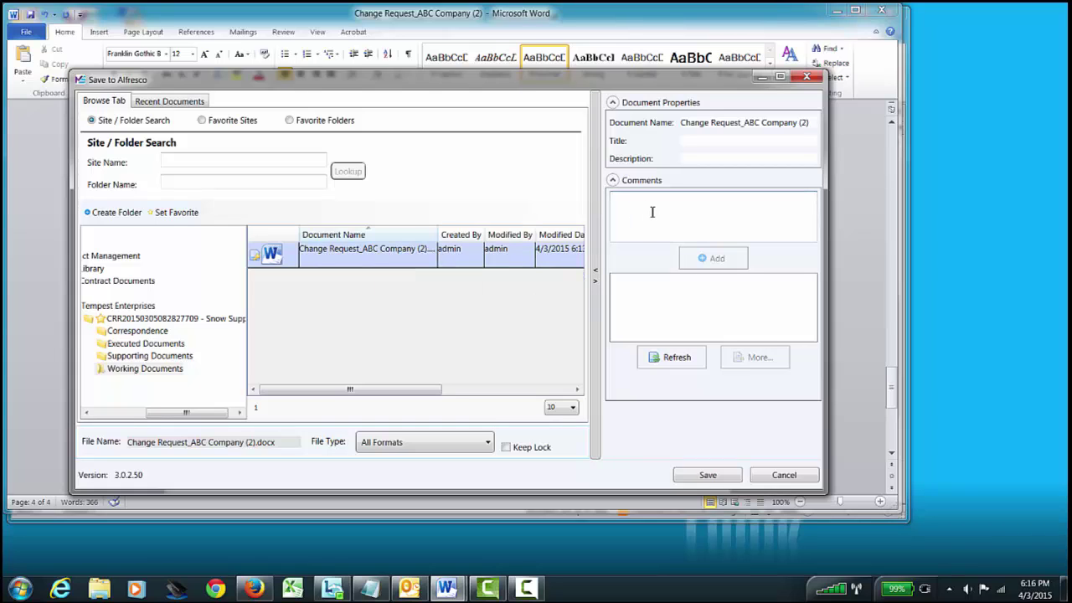
text(Re)
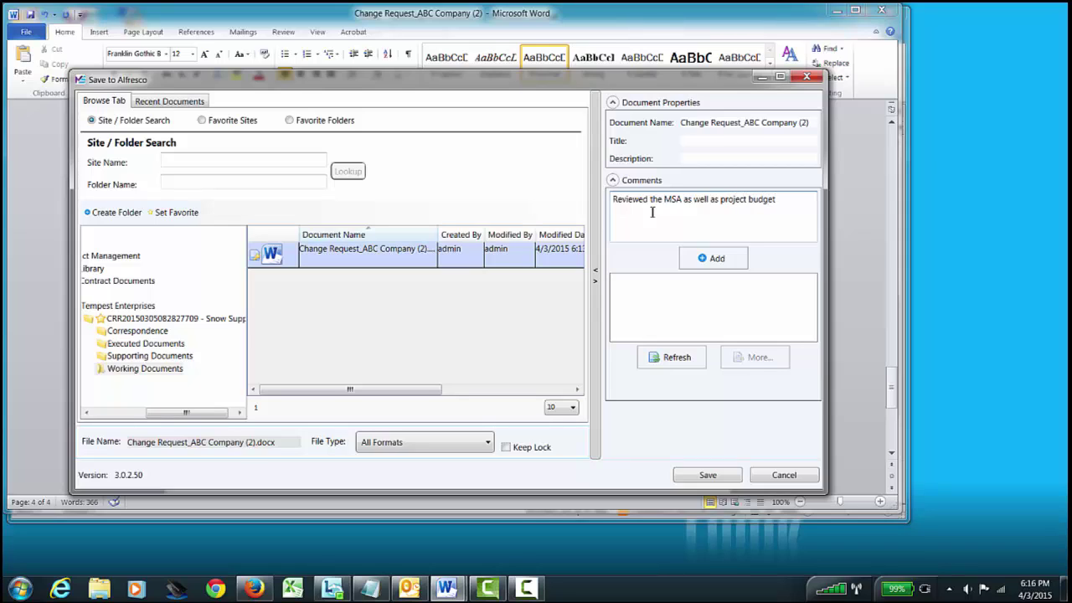
click(710, 259)
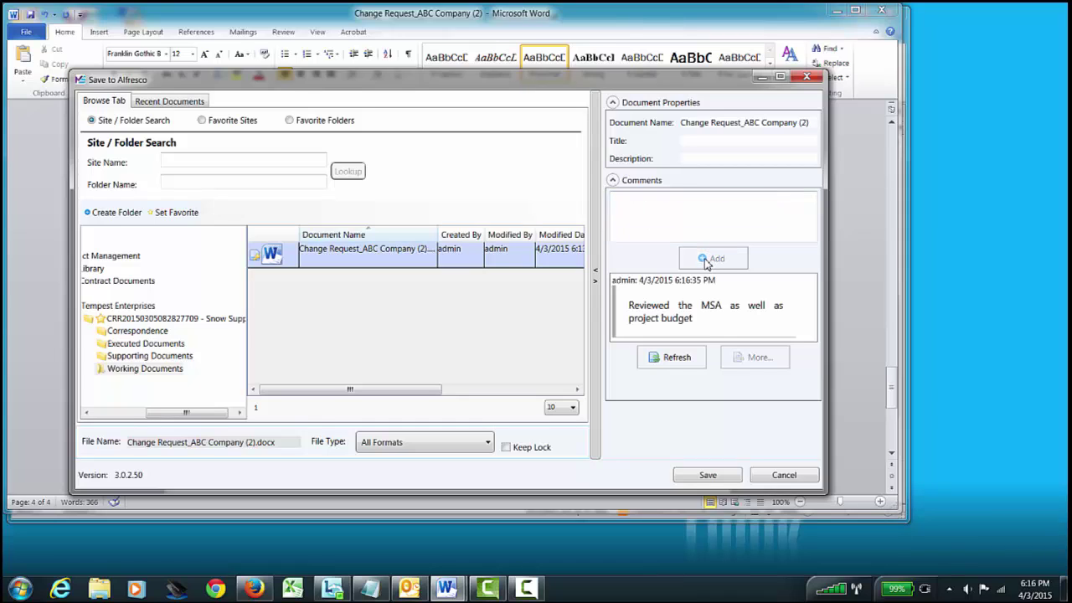
Save as a major version with comment 'Back to the client' and acknowledge the confirmation
click(707, 476)
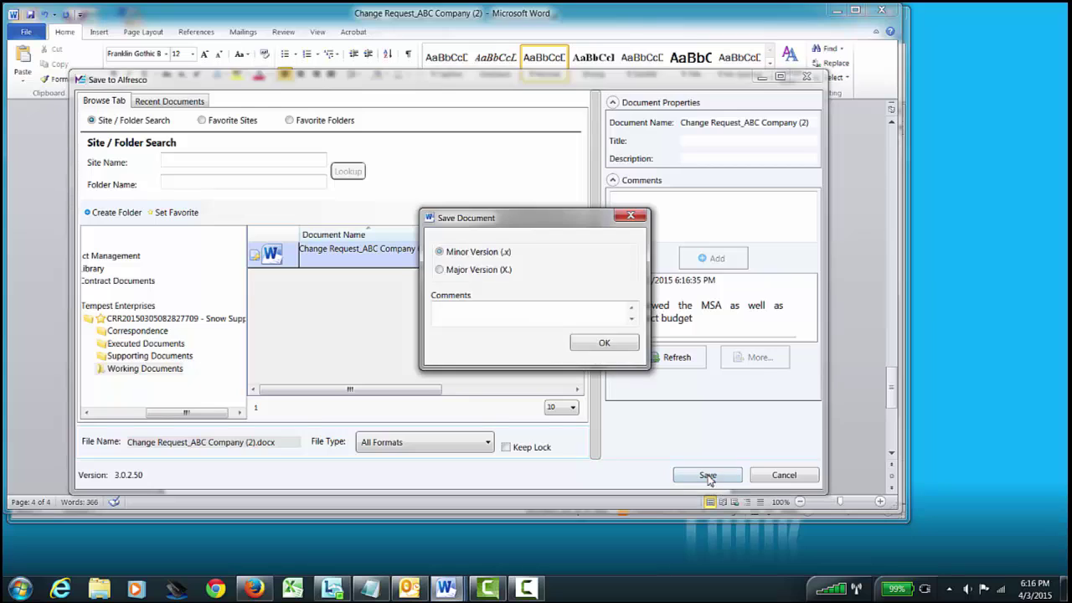
click(440, 270)
click(458, 309)
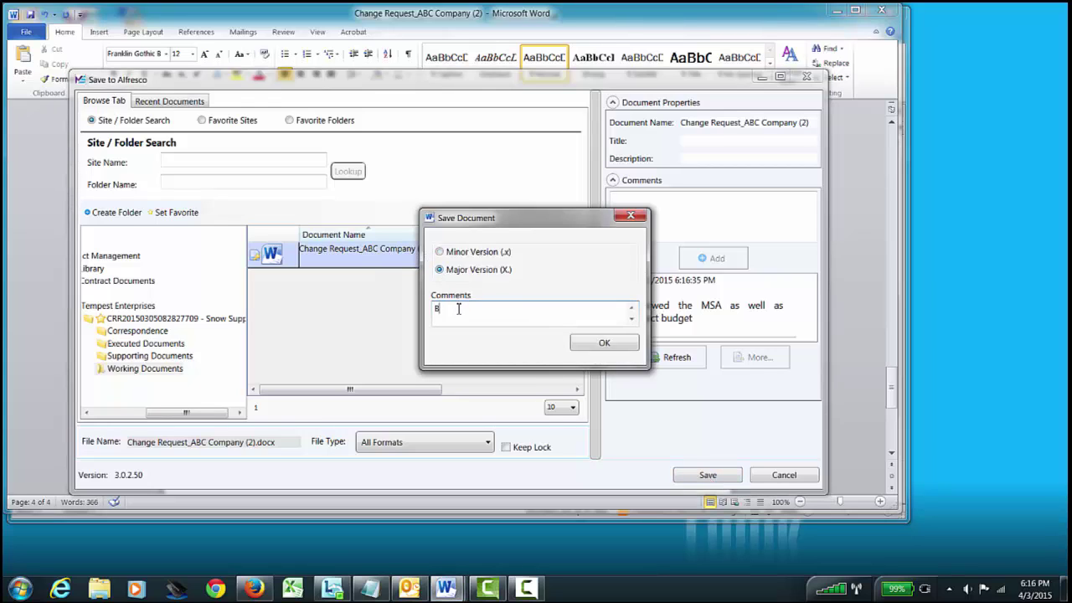
text(Back to the client)
click(604, 344)
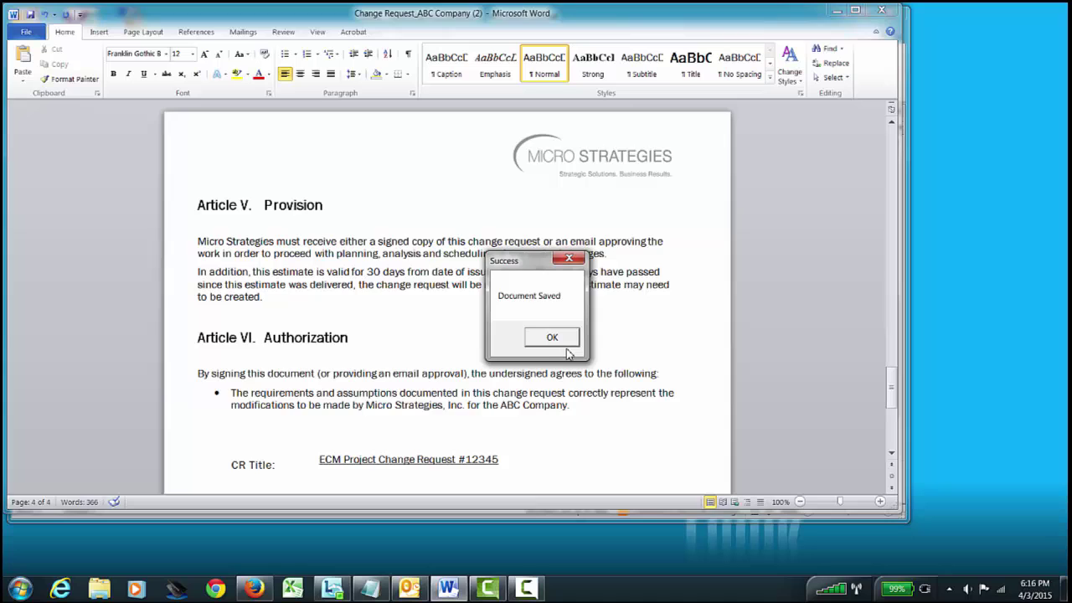
click(550, 337)
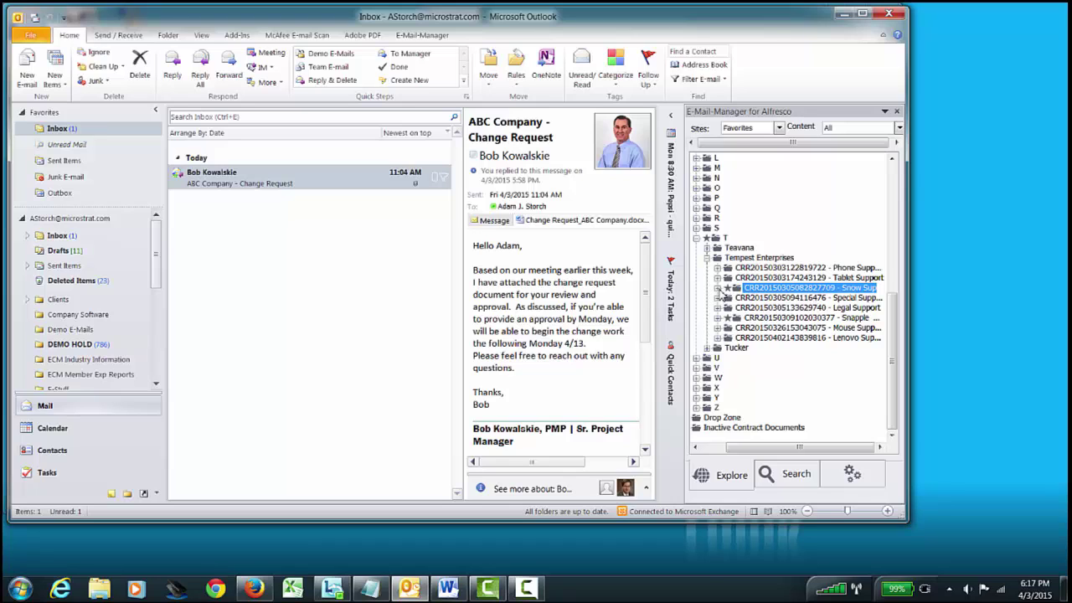
Show the site's Working Documents folder in Alfresco and start a reply to the change request email
click(717, 288)
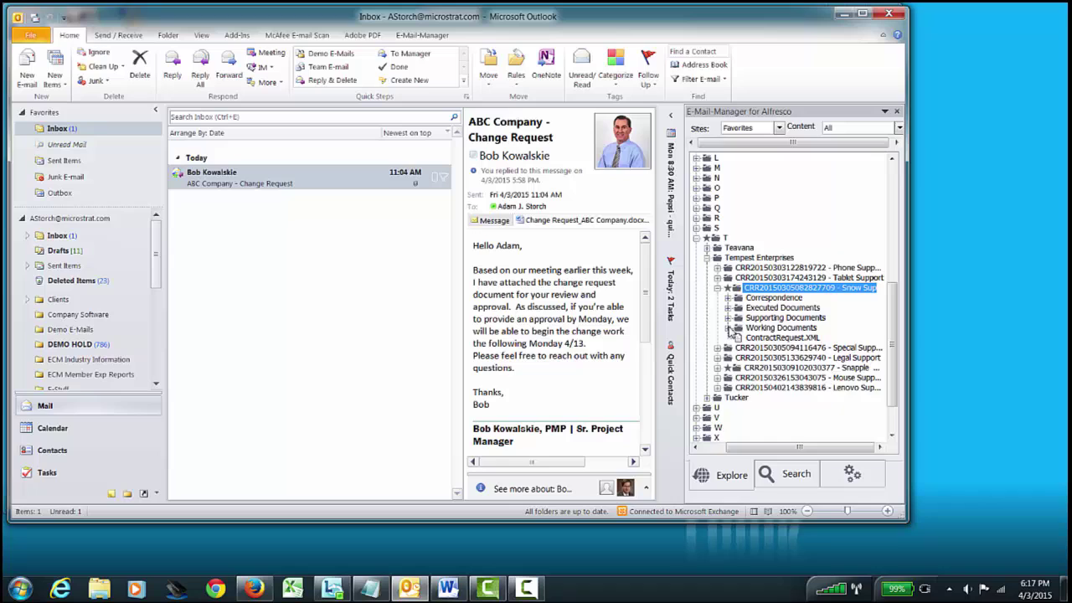
click(728, 329)
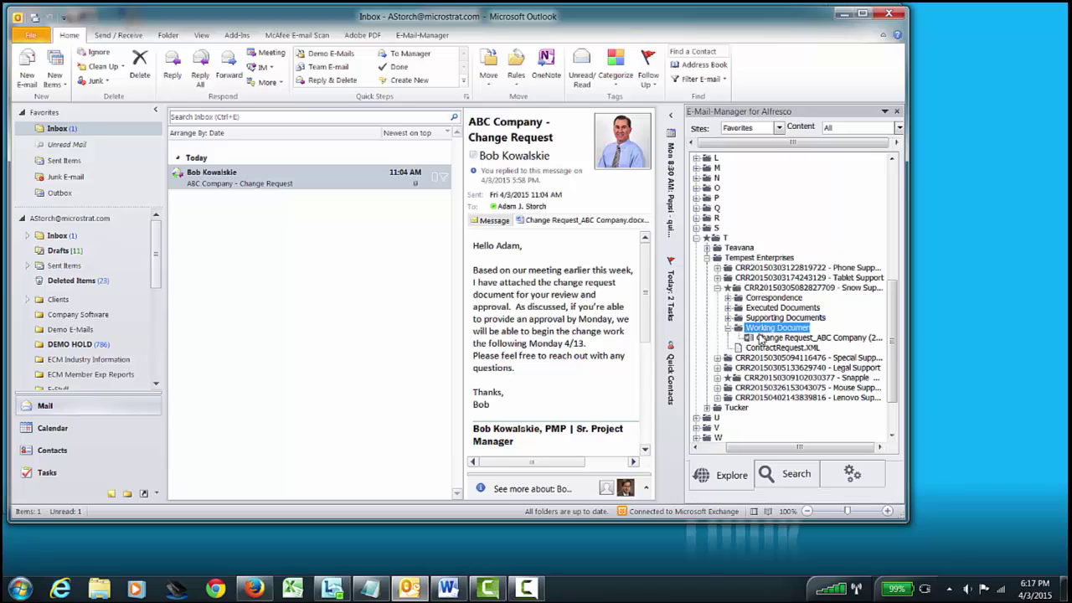
right_click(257, 176)
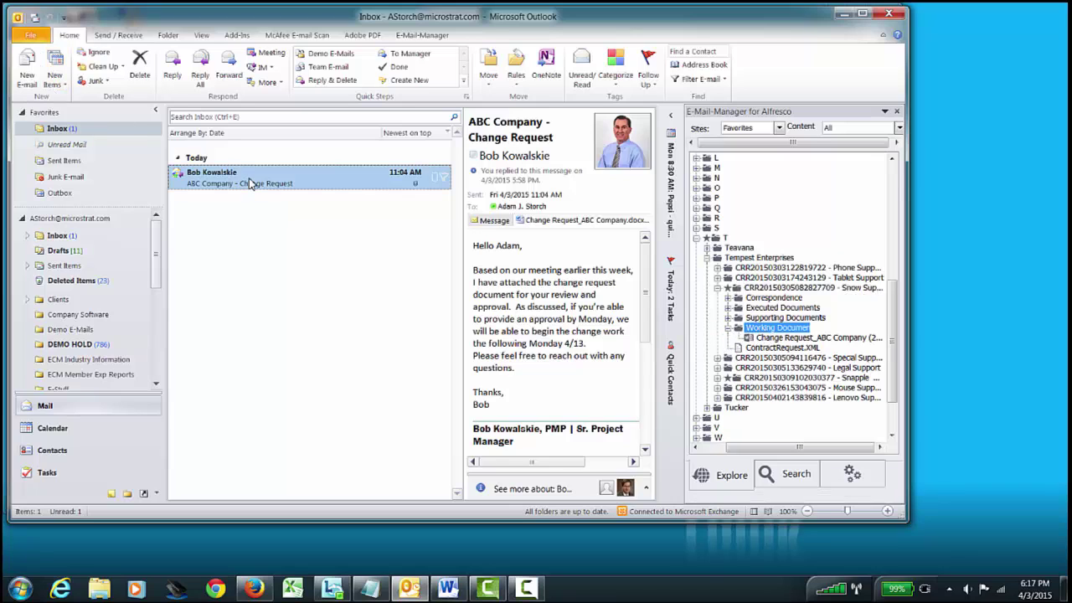
click(285, 242)
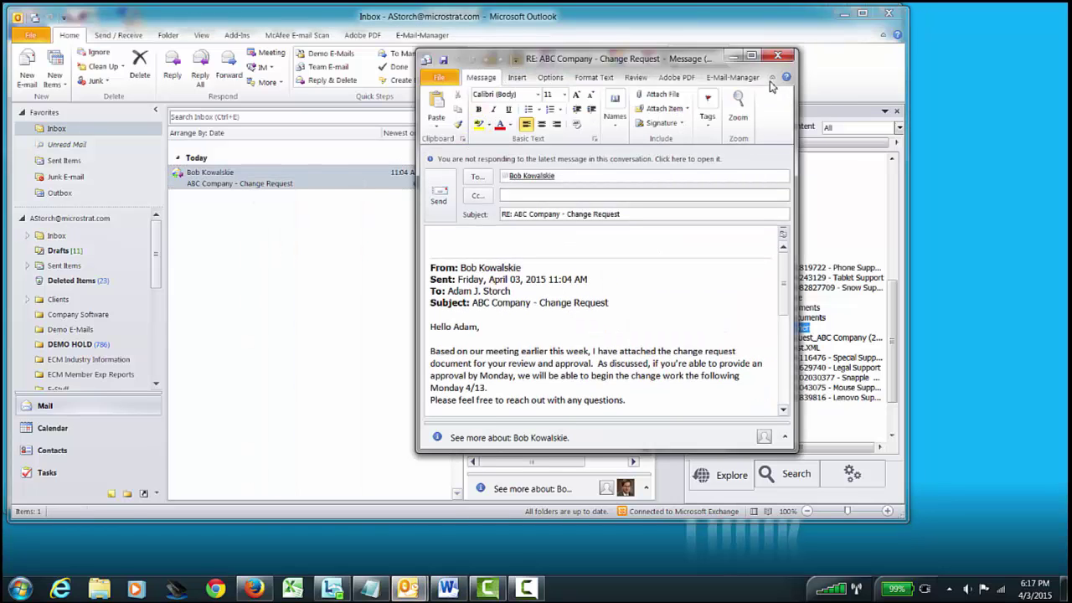
Attach Change Request_ABC Company (2).docx from Alfresco to the reply
drag(744, 58, 1001, 363)
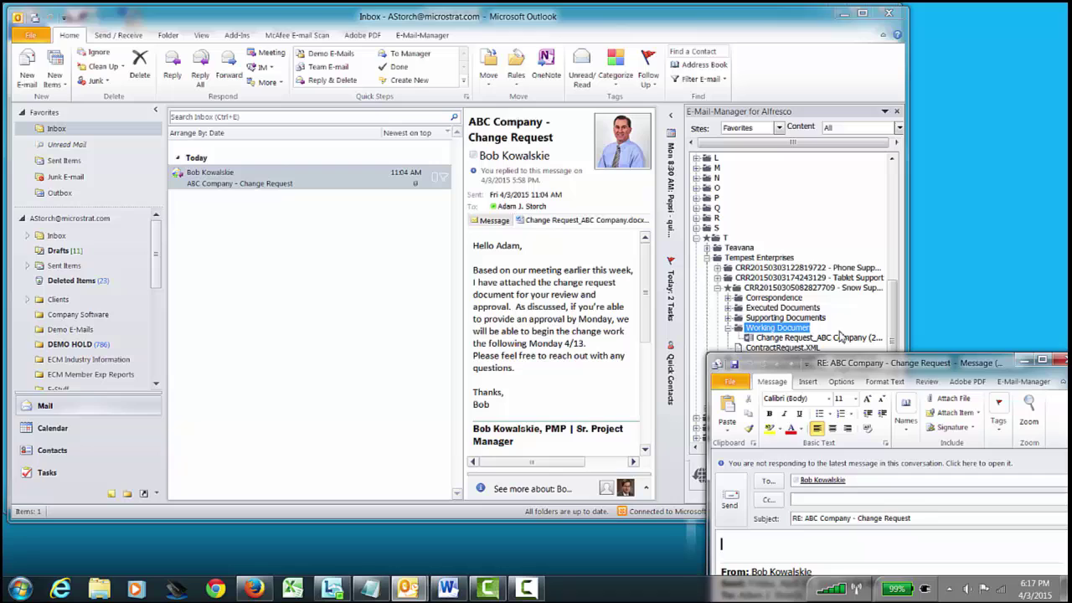
click(779, 339)
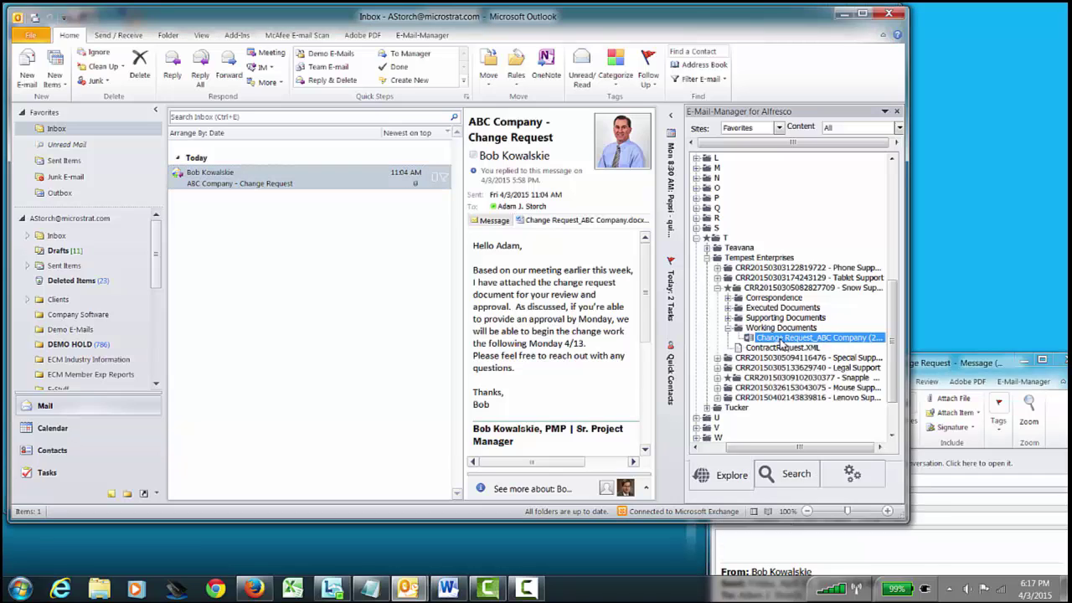
drag(886, 553, 905, 557)
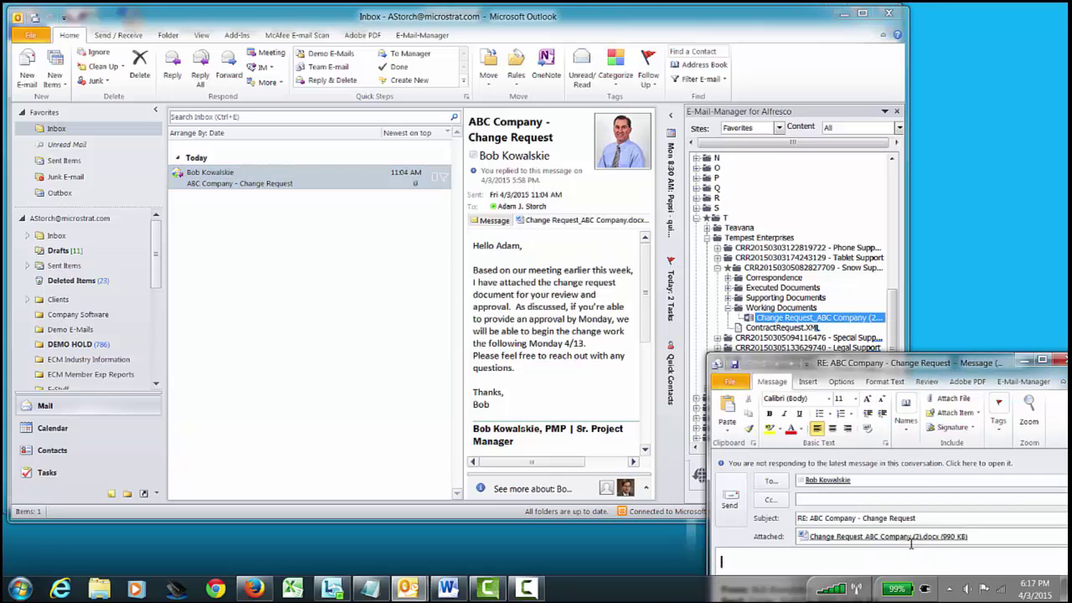
drag(953, 356, 425, 87)
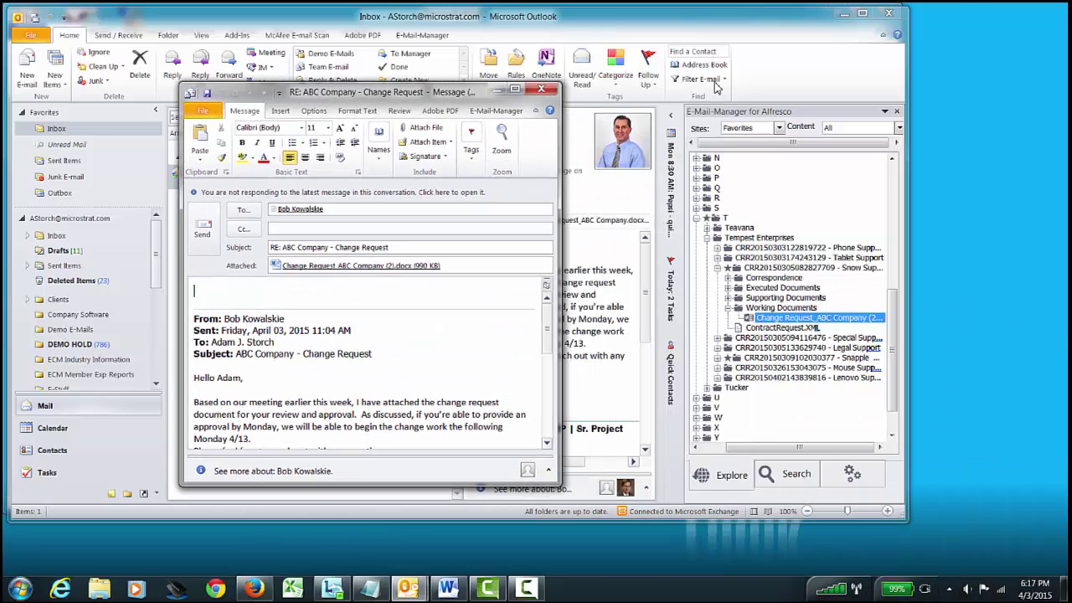
Write a greeting to the recipient and 'Please review my changes' in the reply body
text(Hey Bob,)
key(Return)
key(Return)
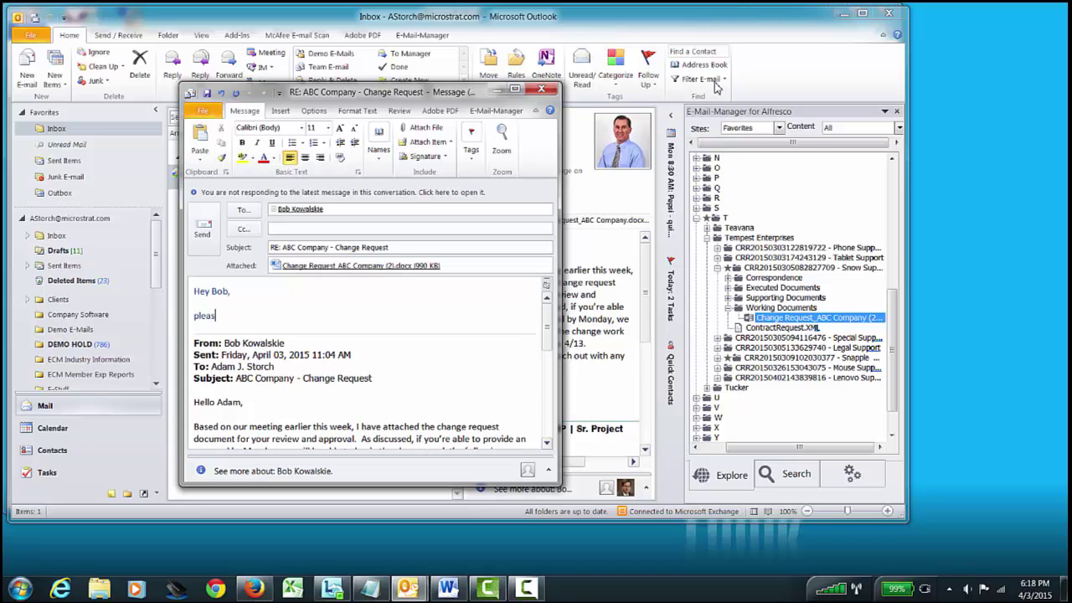
text(Please reviewmy changes...)
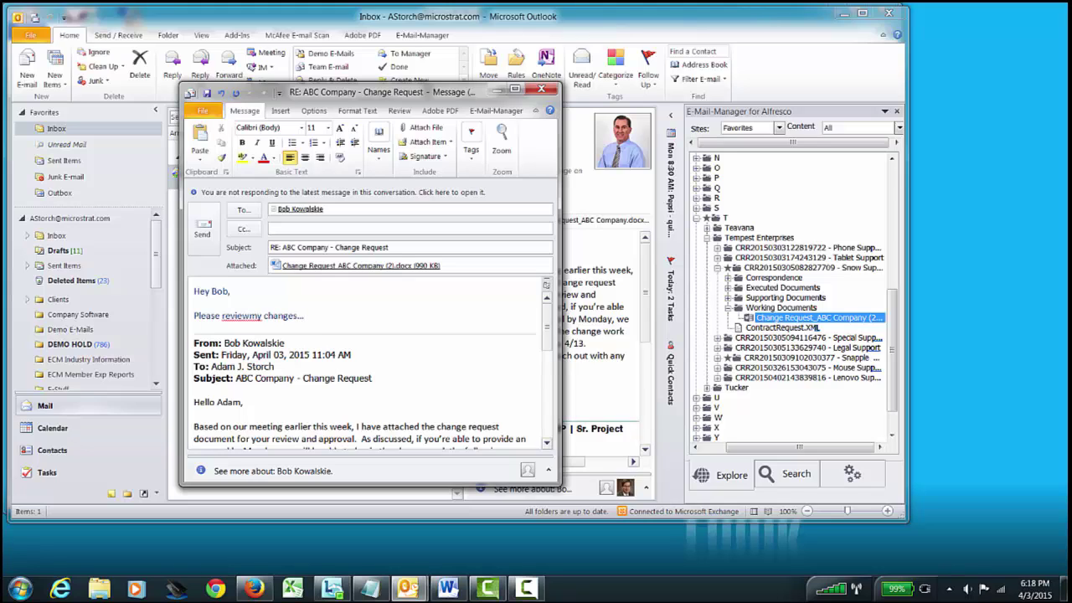
key(ctrl+End)
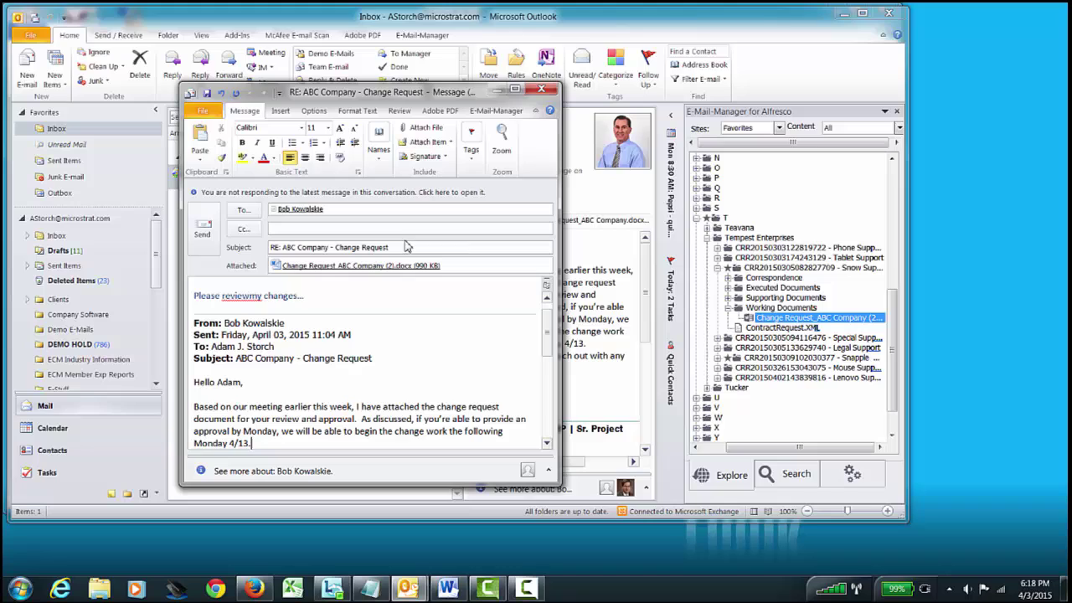
click(251, 296)
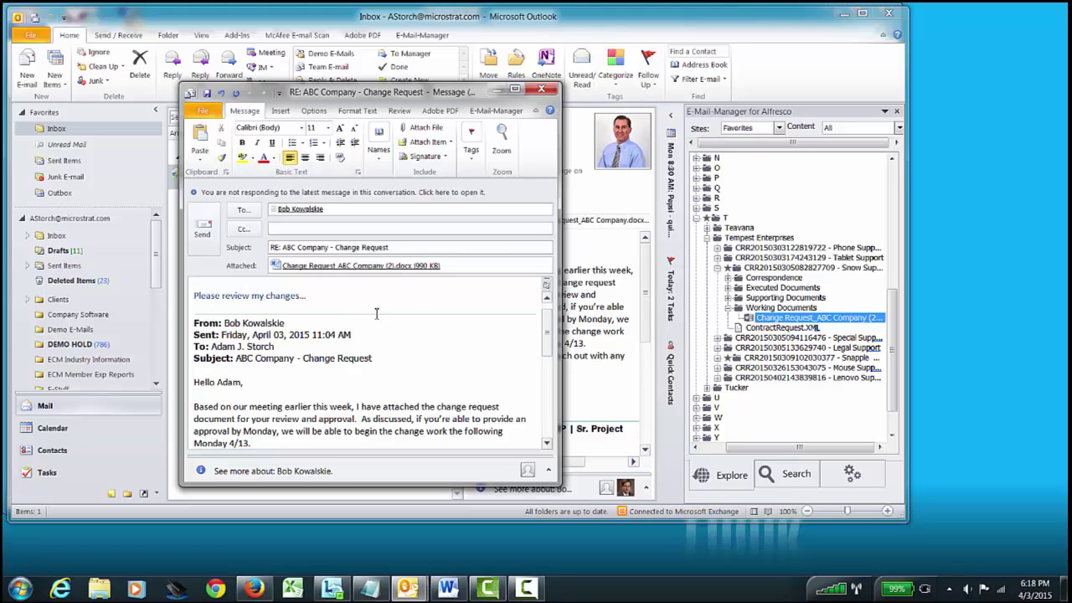
Add a 'regards,' sign-off with the sender's initial and send the reply
key(Return)
key(Return)
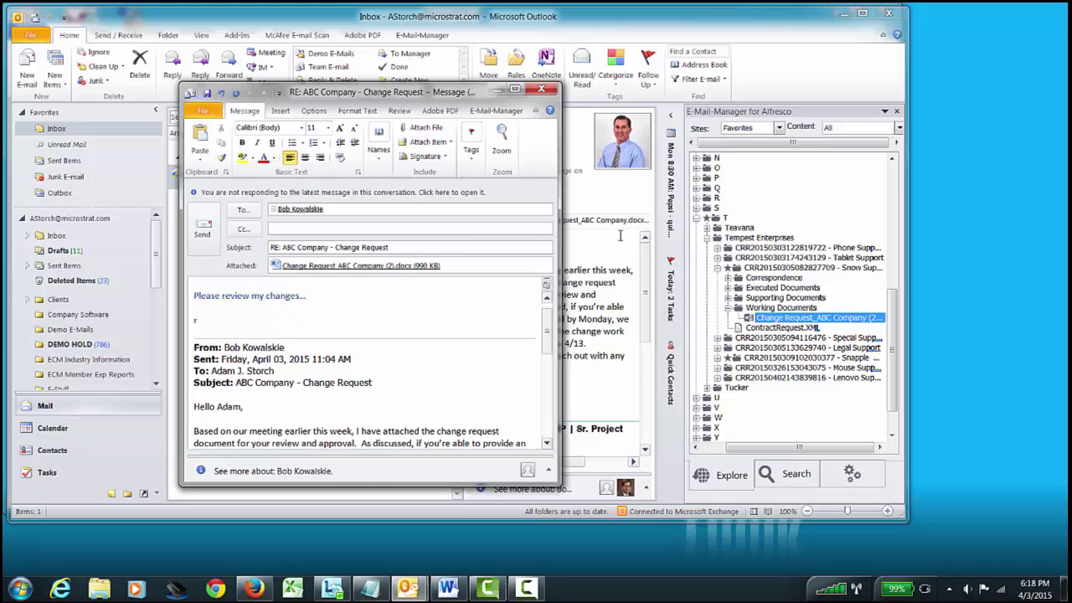
text(regards,)
key(Return)
text(Adam)
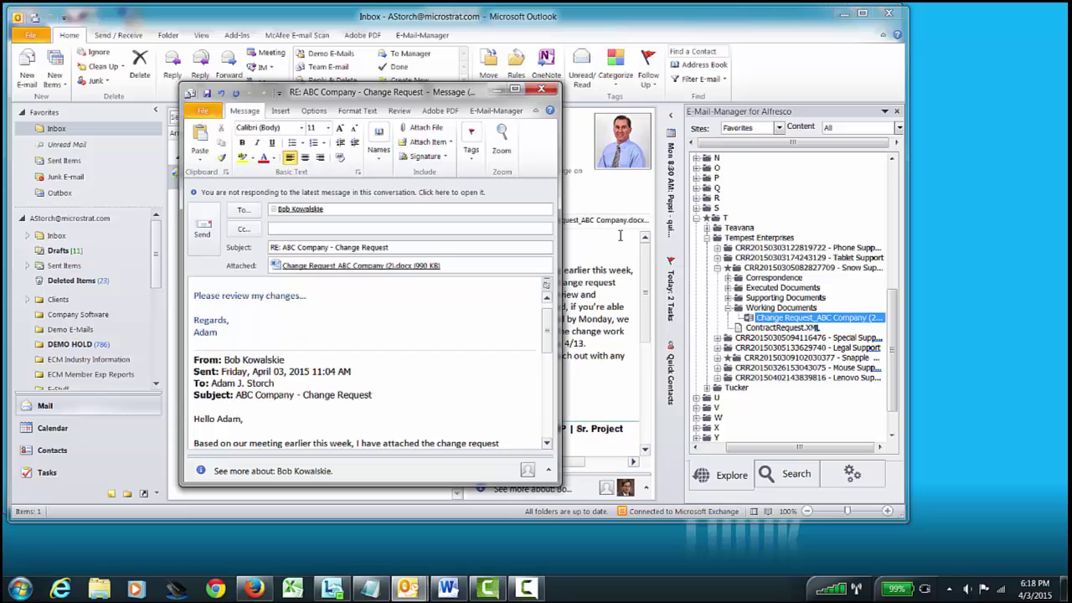
click(205, 234)
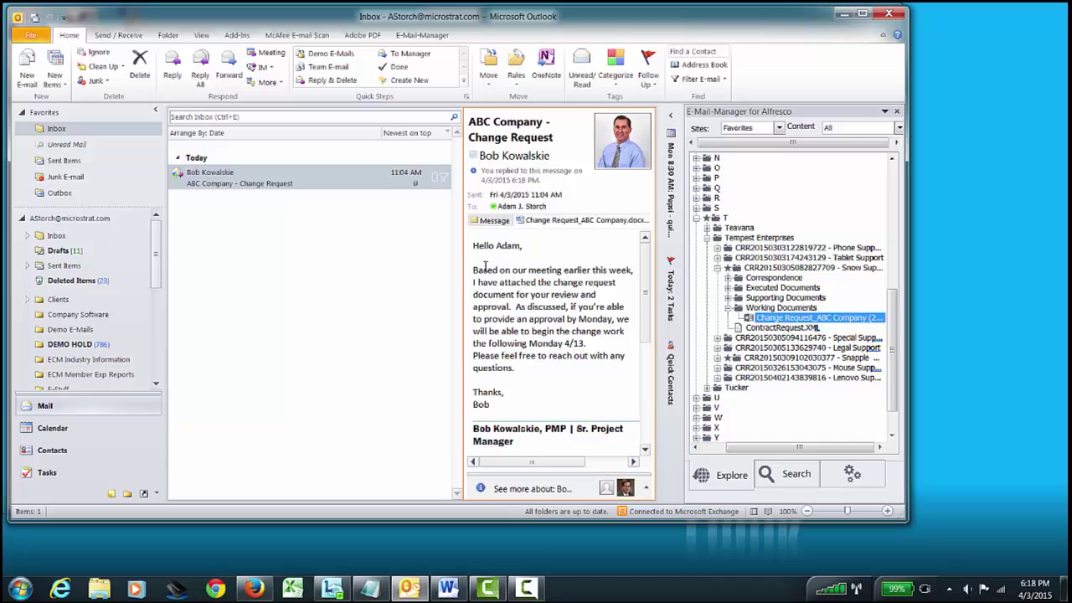